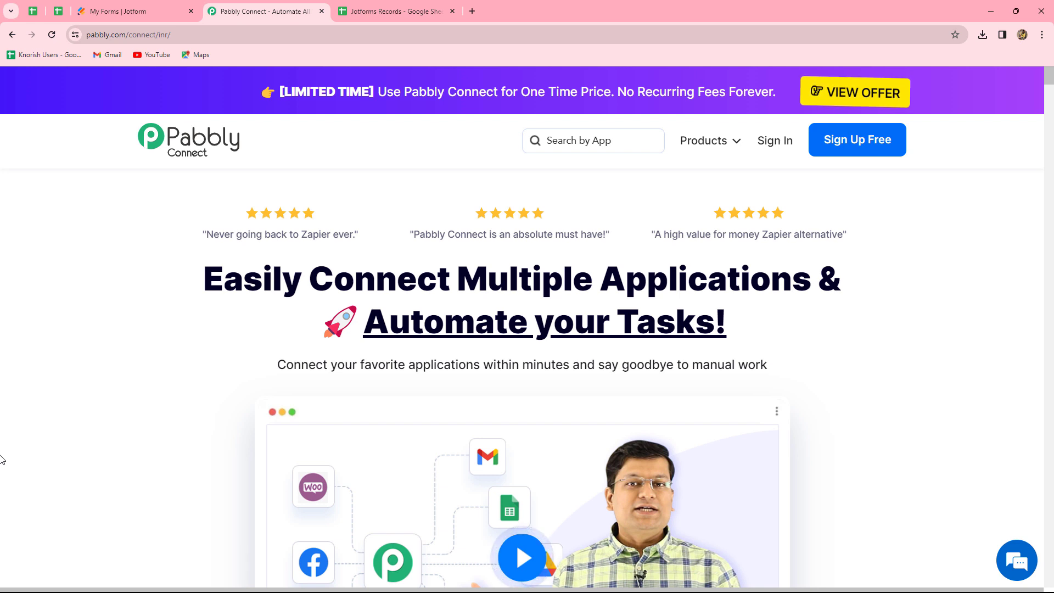
Review the Jotform forms list and the Jotform Records sheet's column headers.
{"action": "left_click", "coordinate": [113, 9]}
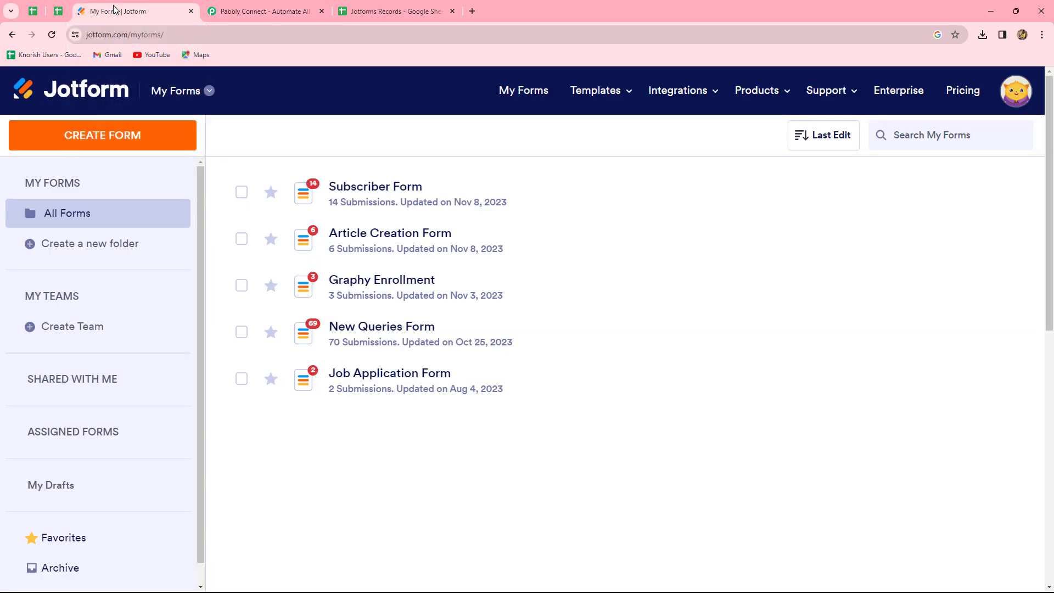
{"action": "left_click", "coordinate": [397, 9]}
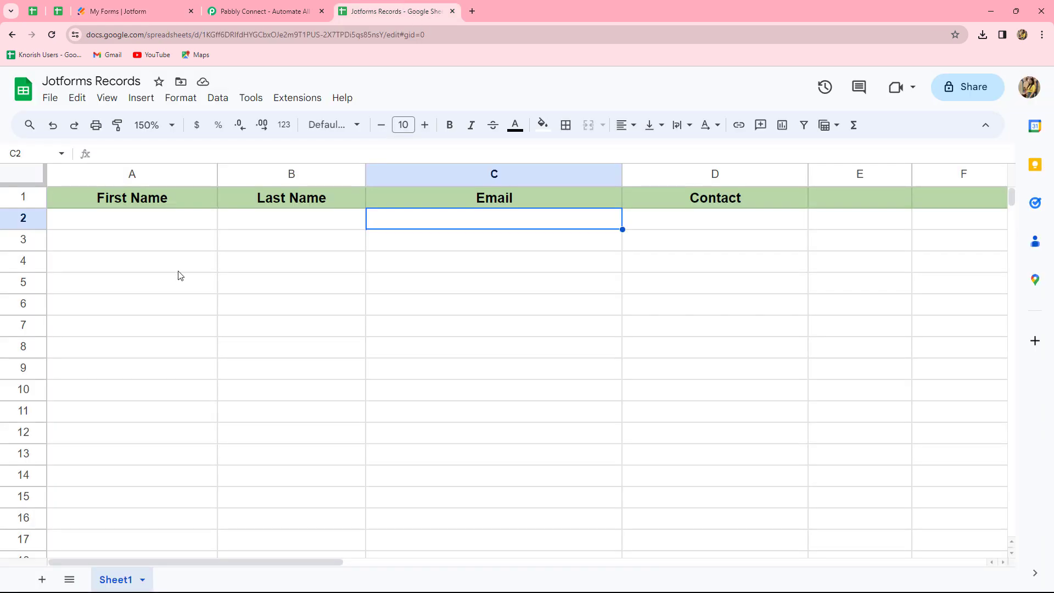
{"action": "left_click", "coordinate": [148, 5]}
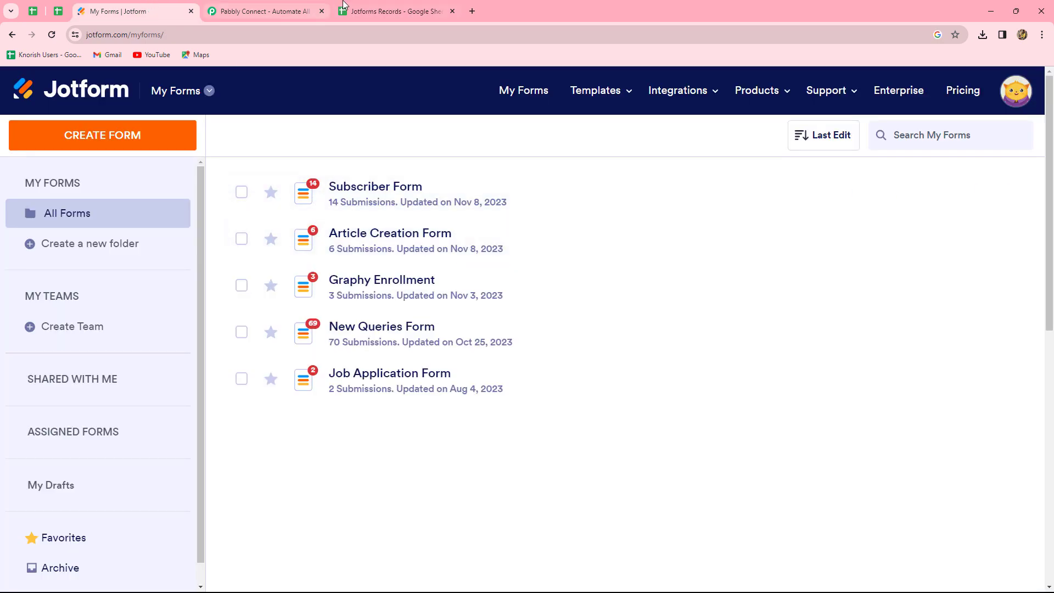
{"action": "left_click", "coordinate": [367, 7]}
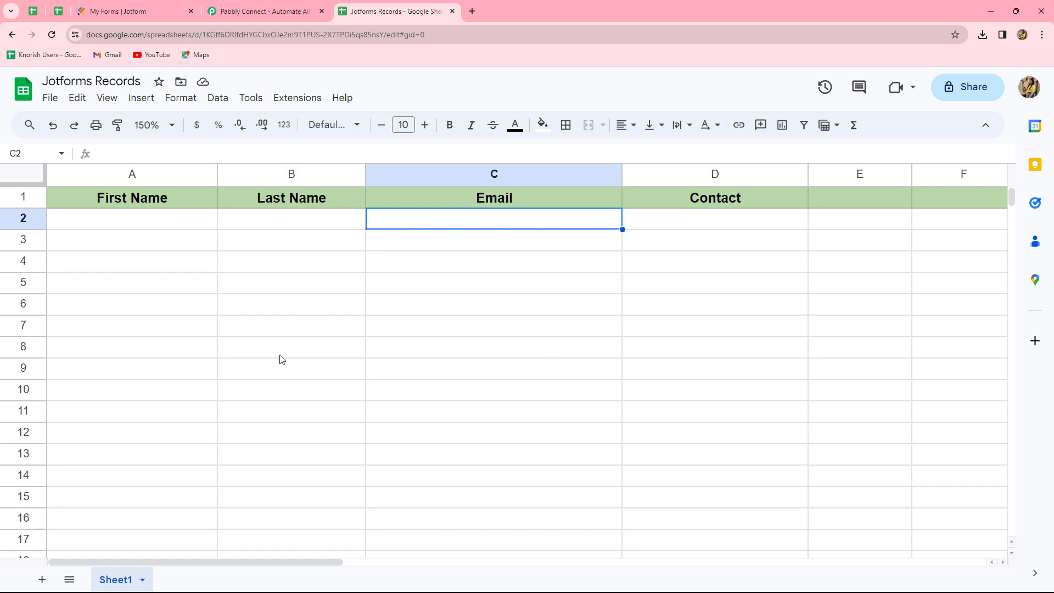
{"action": "left_click", "coordinate": [234, 11]}
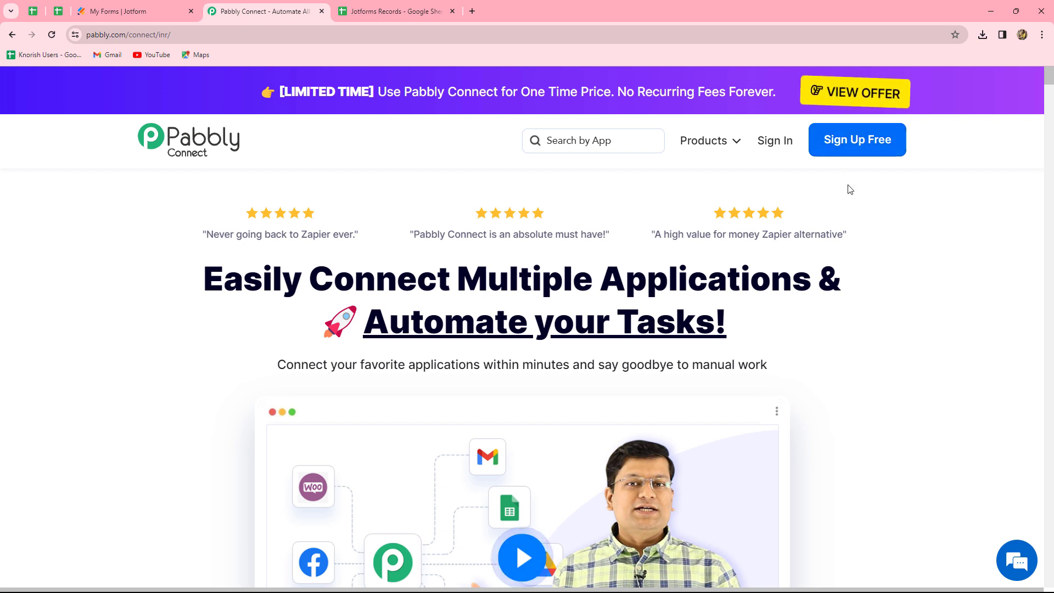
Sign in to Pabbly and open Pabbly Connect from the apps list.
{"action": "left_click", "coordinate": [781, 145]}
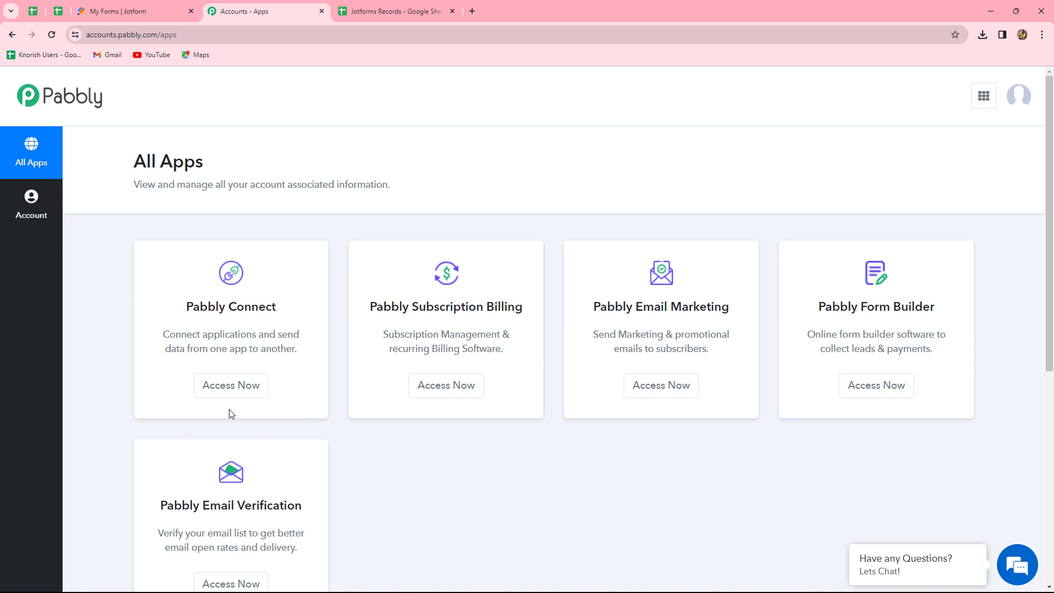
{"action": "left_click", "coordinate": [209, 386]}
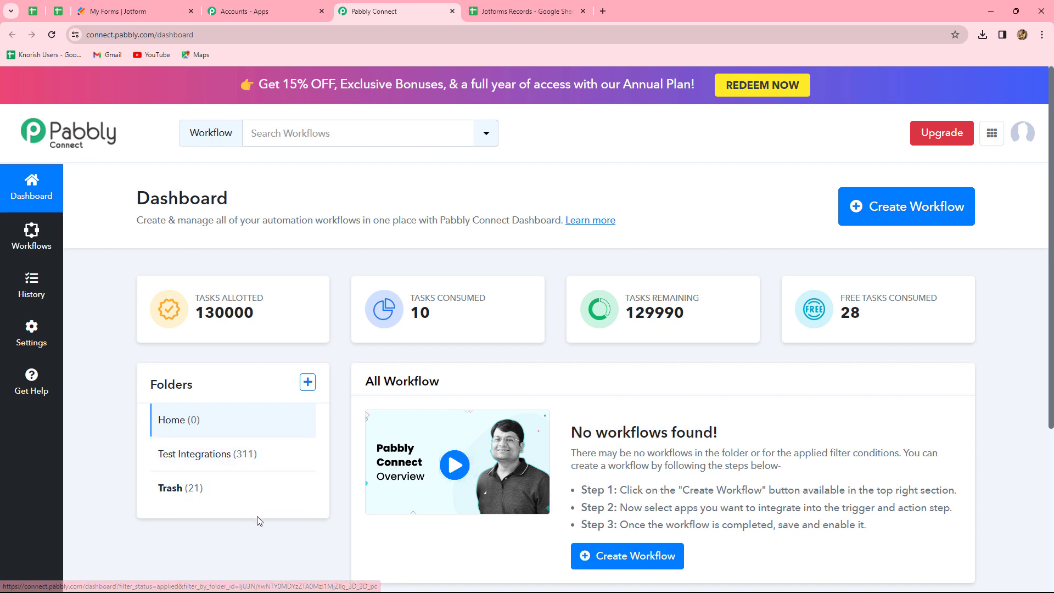
Create a workflow named JotForm To Google Sheets in the Test Integrations folder.
{"action": "left_click", "coordinate": [925, 222]}
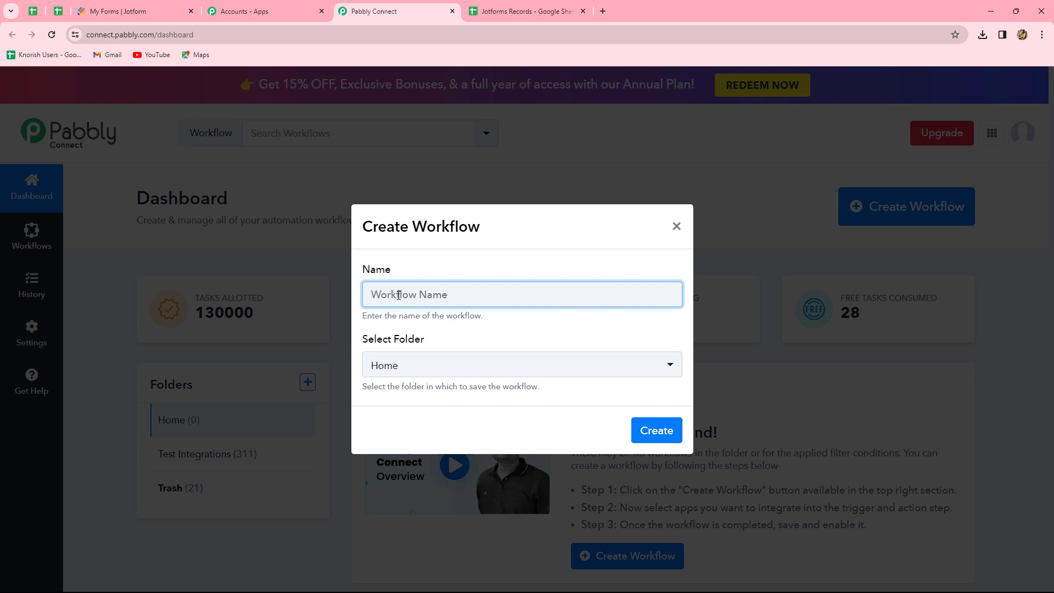
{"action": "type", "text": "JotForm To Google Sheets"}
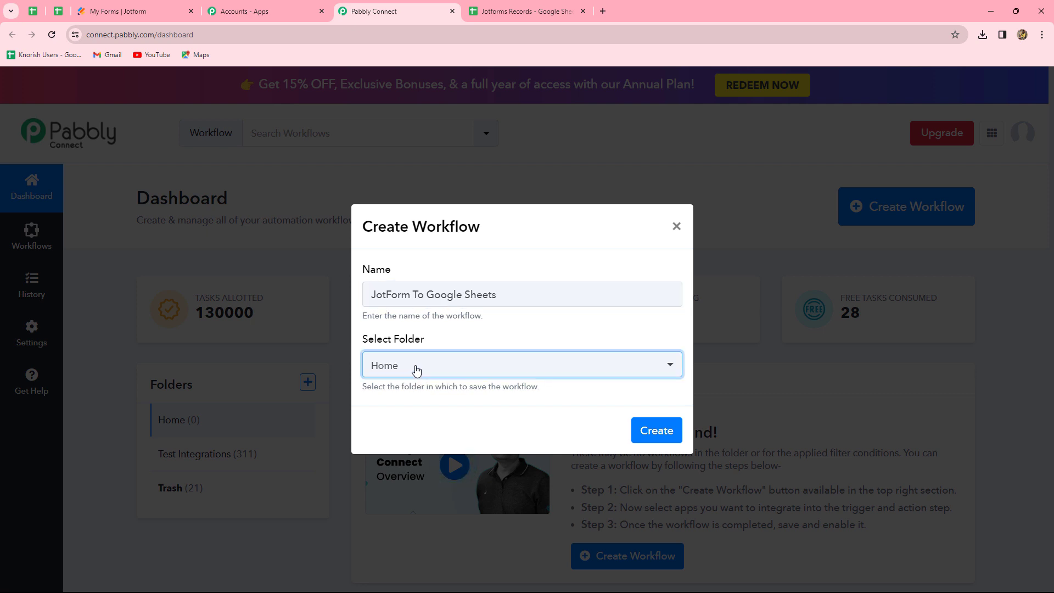
{"action": "left_click", "coordinate": [416, 367]}
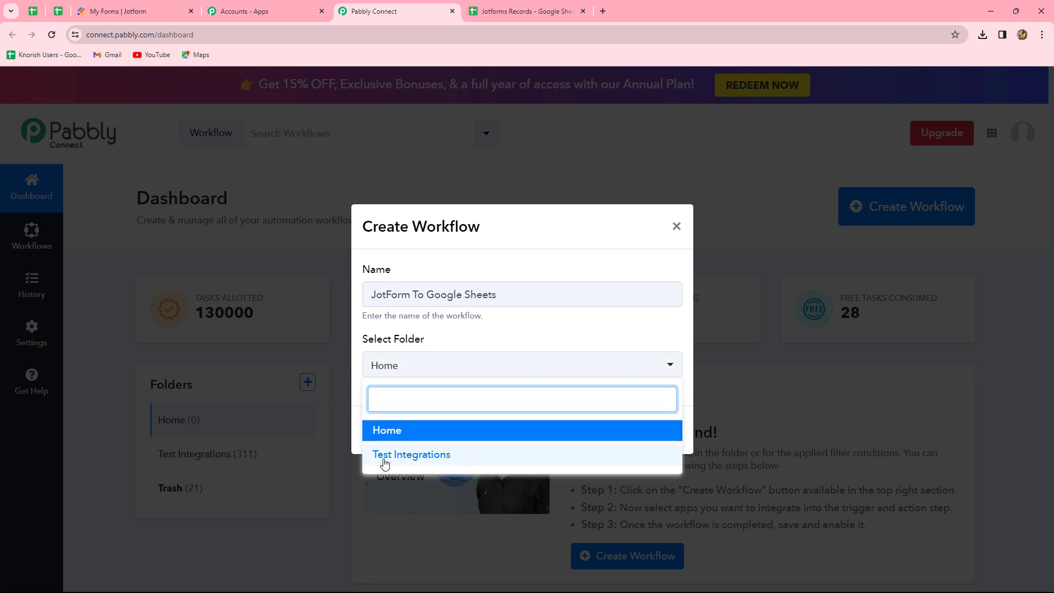
{"action": "left_click", "coordinate": [440, 460]}
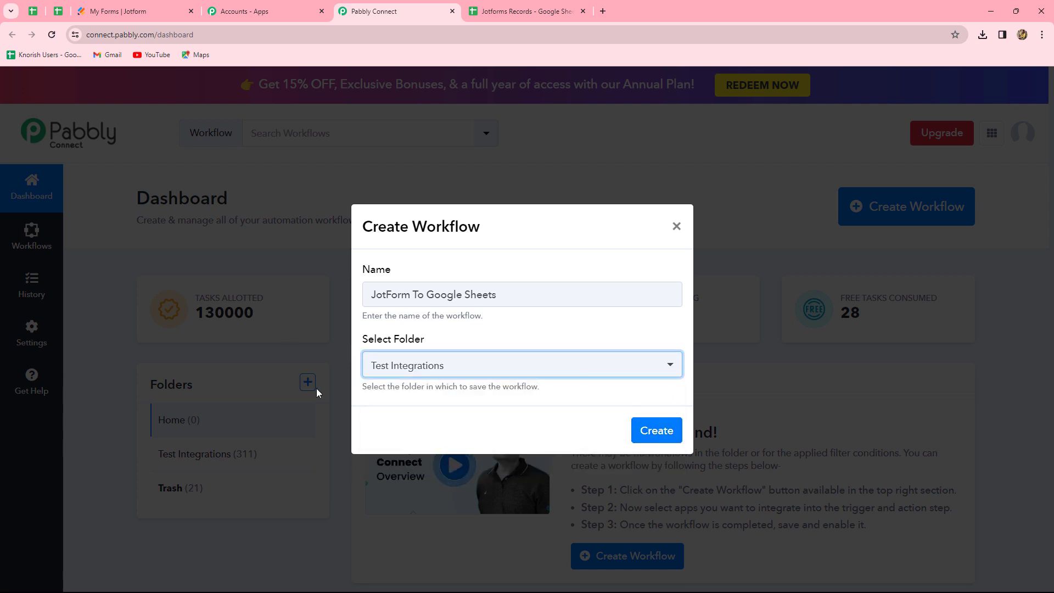
{"action": "left_click", "coordinate": [652, 438]}
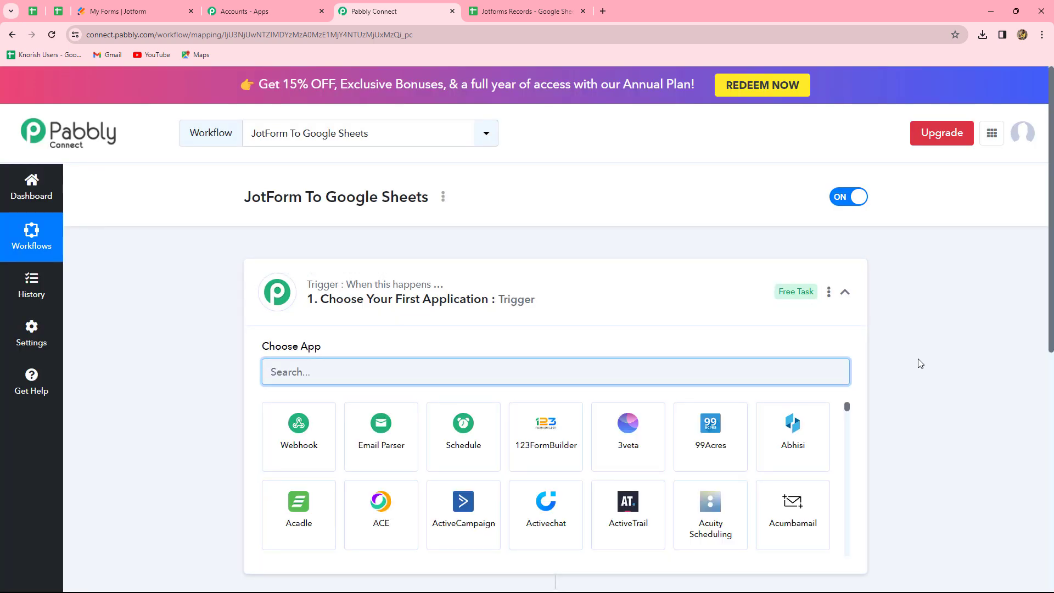
{"action": "scroll", "coordinate": [918, 365], "scroll_direction": "down", "scroll_amount": 5}
{"action": "scroll", "coordinate": [918, 364], "scroll_direction": "up", "scroll_amount": 2}
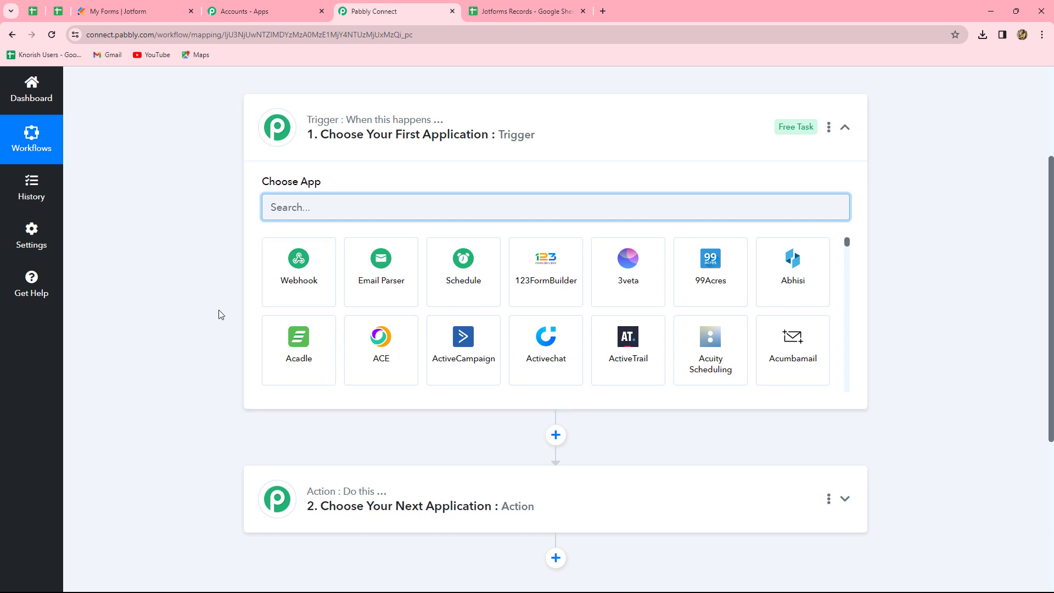
{"action": "left_click", "coordinate": [506, 11]}
{"action": "left_click", "coordinate": [379, 12]}
Set the trigger app to Jotform with the New Response trigger event.
{"action": "type", "text": "Jot"}
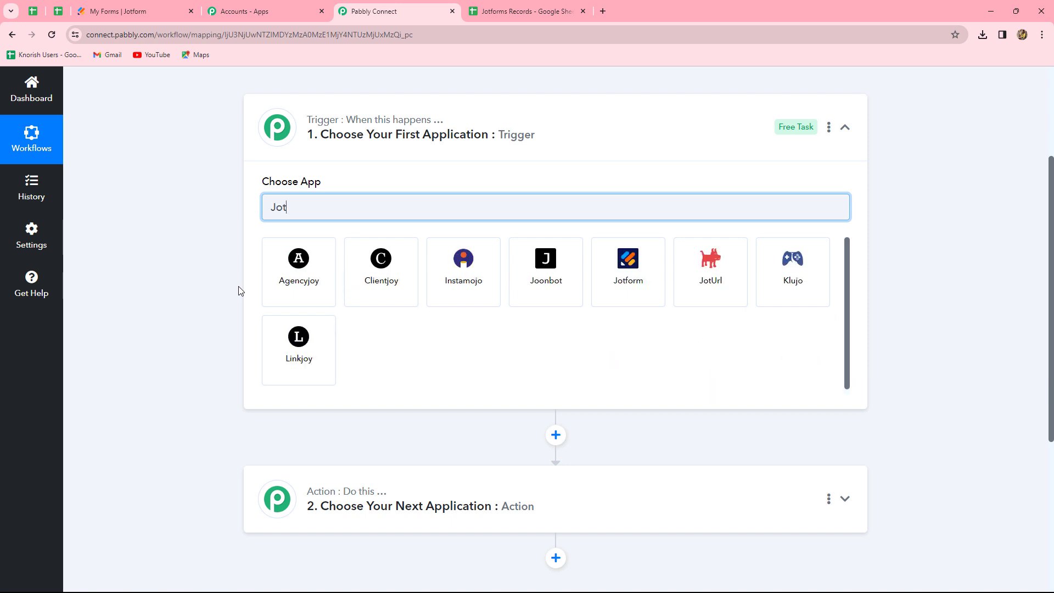
{"action": "left_click", "coordinate": [335, 291]}
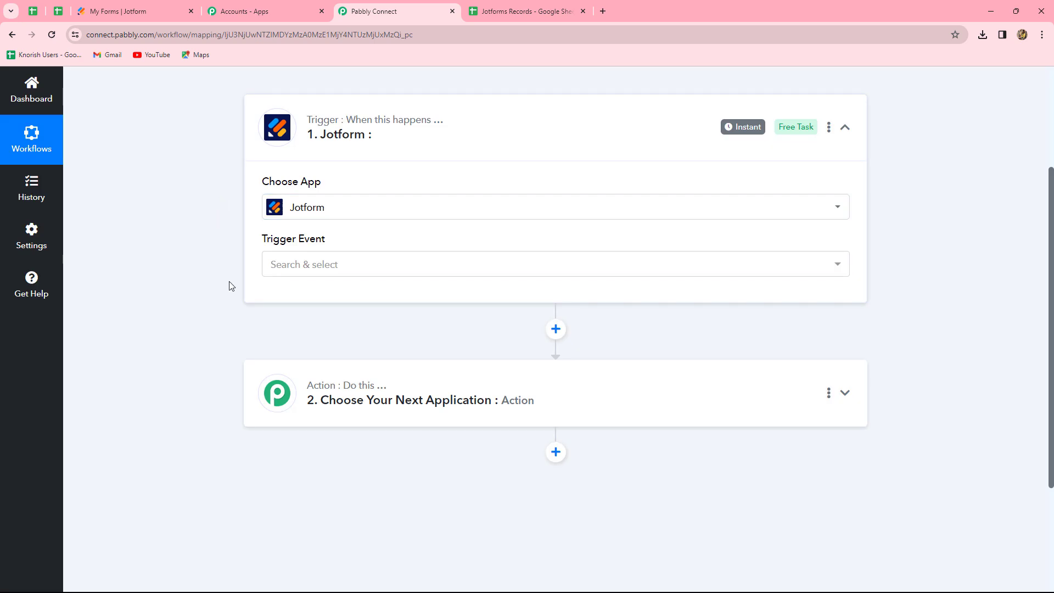
{"action": "left_click", "coordinate": [311, 269]}
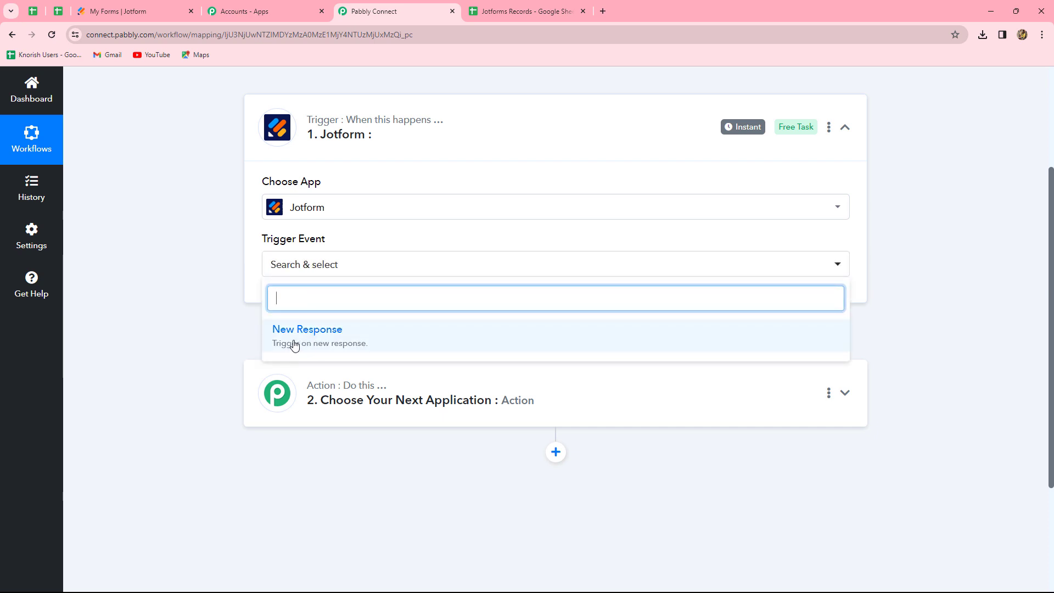
{"action": "left_click", "coordinate": [322, 344]}
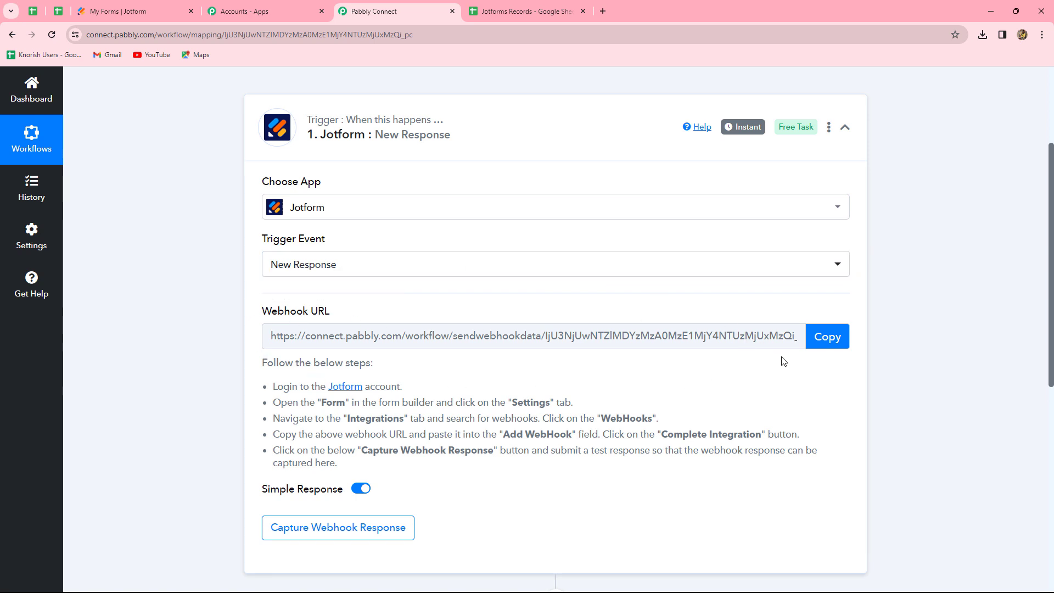
Read the webhook setup instructions under the webhook URL.
{"action": "left_click_drag", "start_coordinate": [273, 388], "coordinate": [347, 468]}
{"action": "left_click", "coordinate": [357, 472]}
{"action": "left_click_drag", "start_coordinate": [272, 386], "coordinate": [364, 467]}
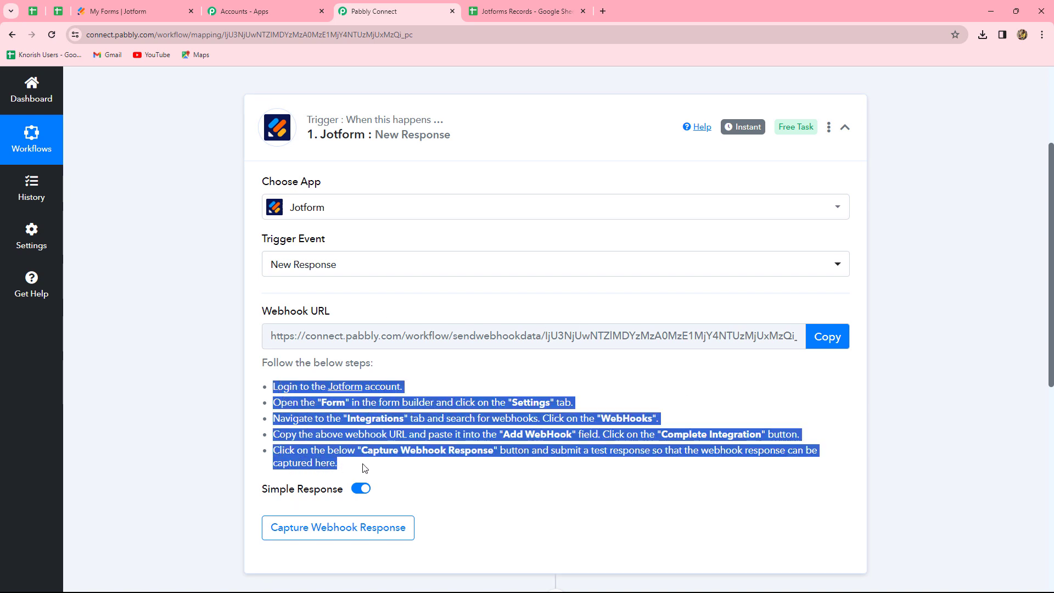
{"action": "left_click", "coordinate": [397, 473]}
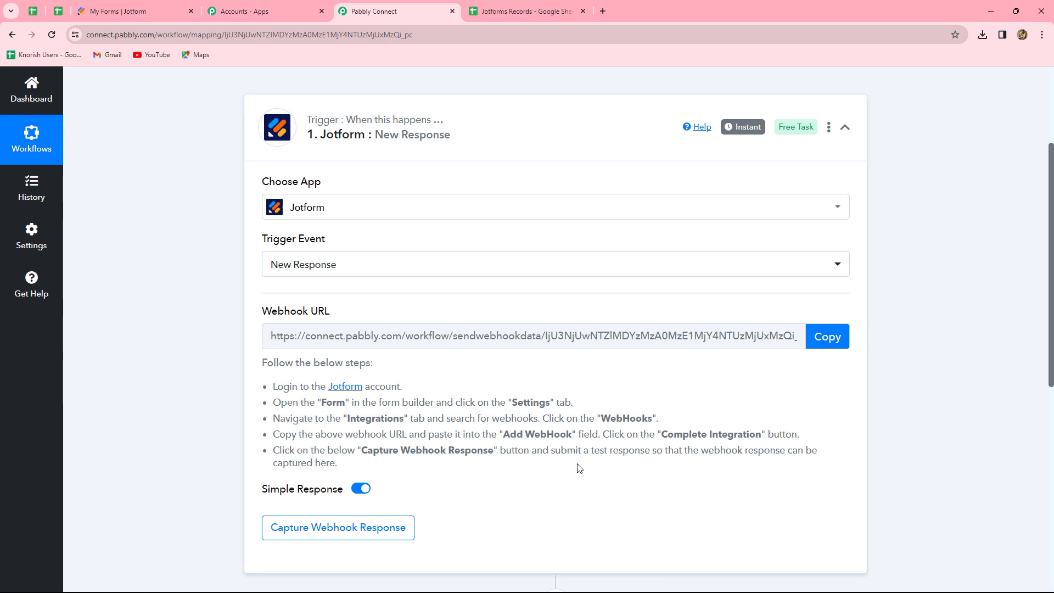
Copy the webhook URL and open the Subscriber Form for editing in Jotform.
{"action": "left_click", "coordinate": [823, 333]}
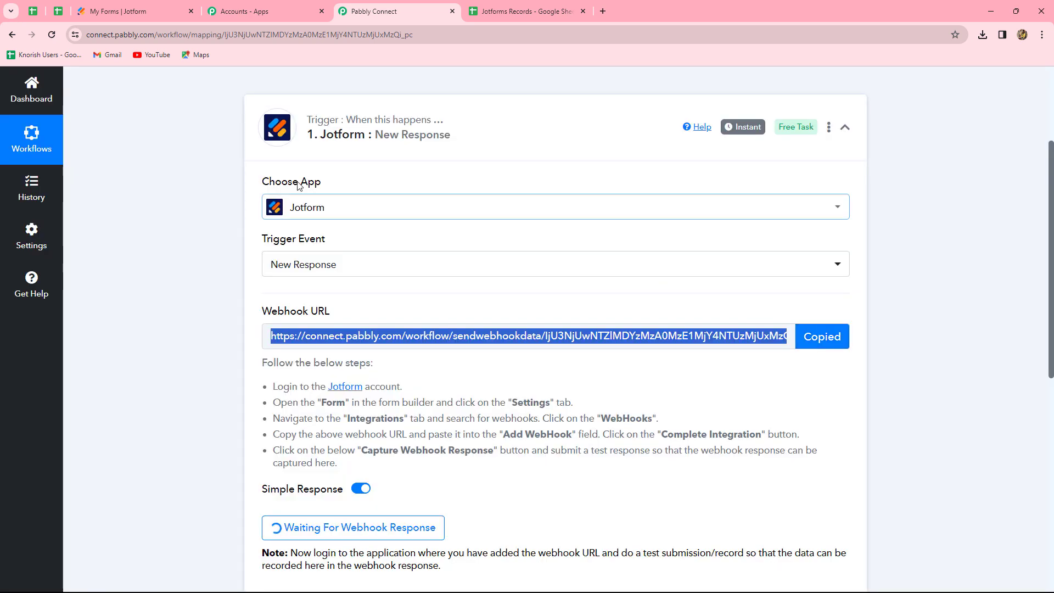
{"action": "left_click", "coordinate": [126, 7]}
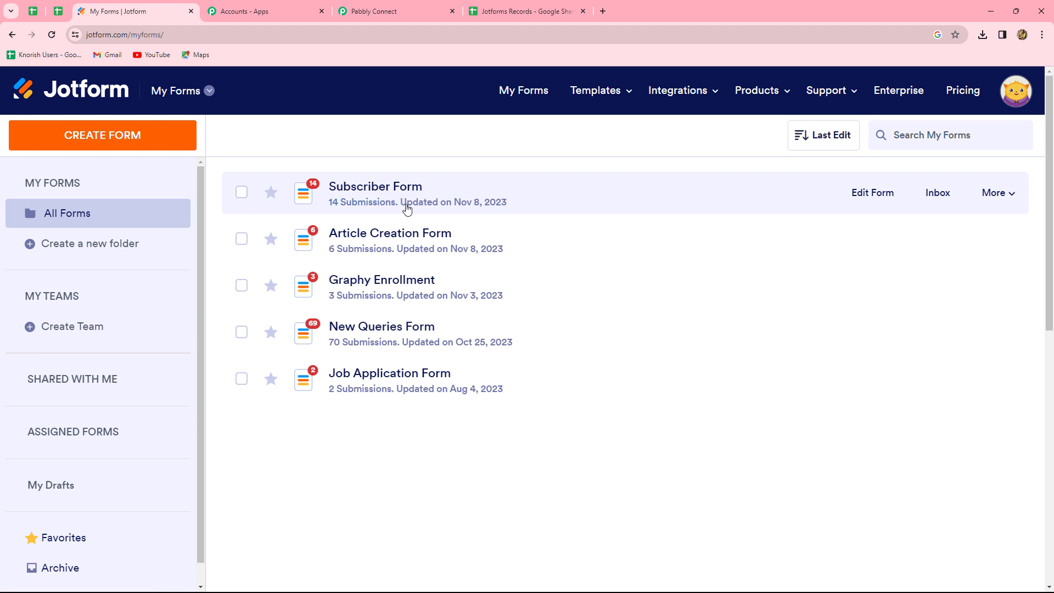
{"action": "left_click", "coordinate": [868, 193]}
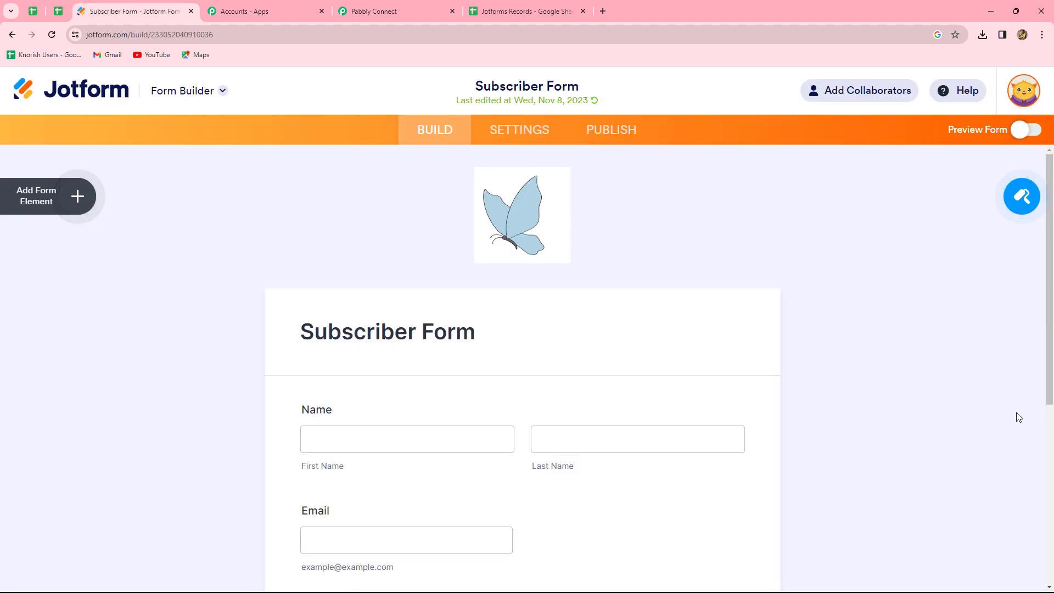
Open the WebHooks integration in the form's settings by searching the integrations for webh.
{"action": "scroll", "coordinate": [1017, 414], "scroll_direction": "down", "scroll_amount": 5}
{"action": "scroll", "coordinate": [492, 209], "scroll_direction": "up", "scroll_amount": 3}
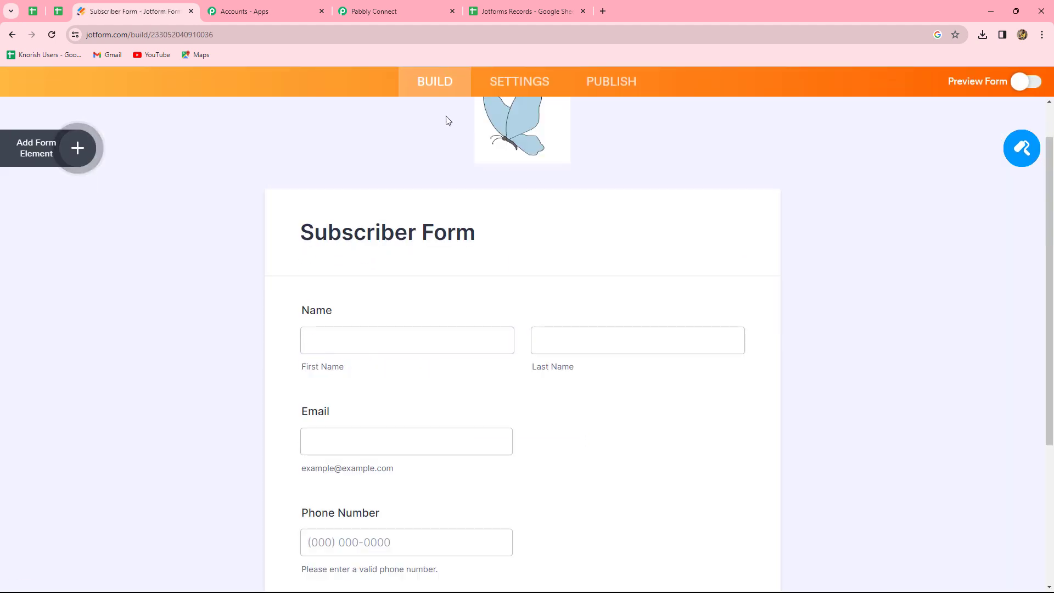
{"action": "left_click", "coordinate": [512, 82]}
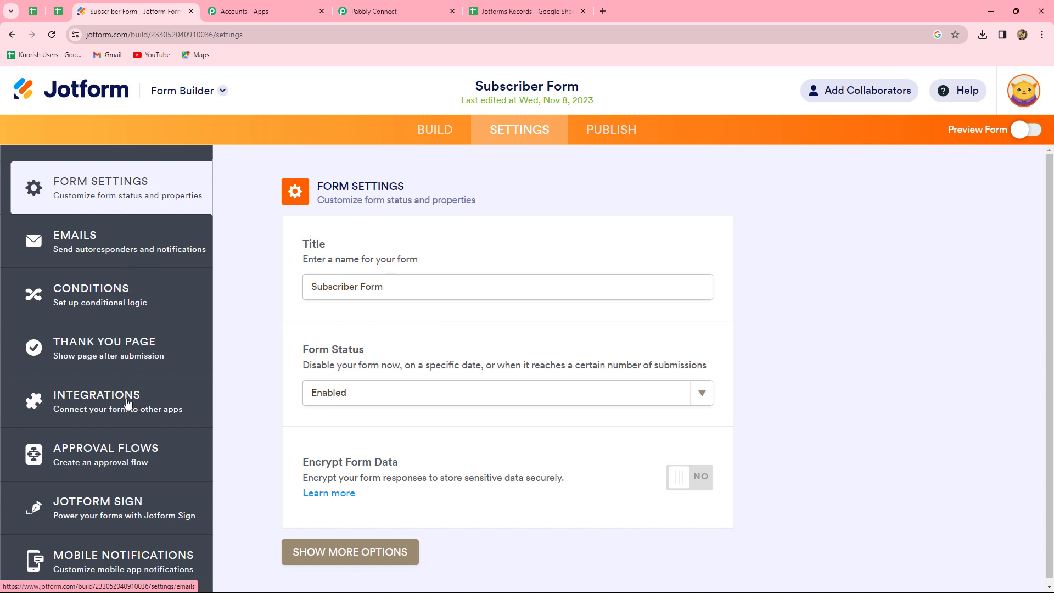
{"action": "left_click", "coordinate": [101, 396]}
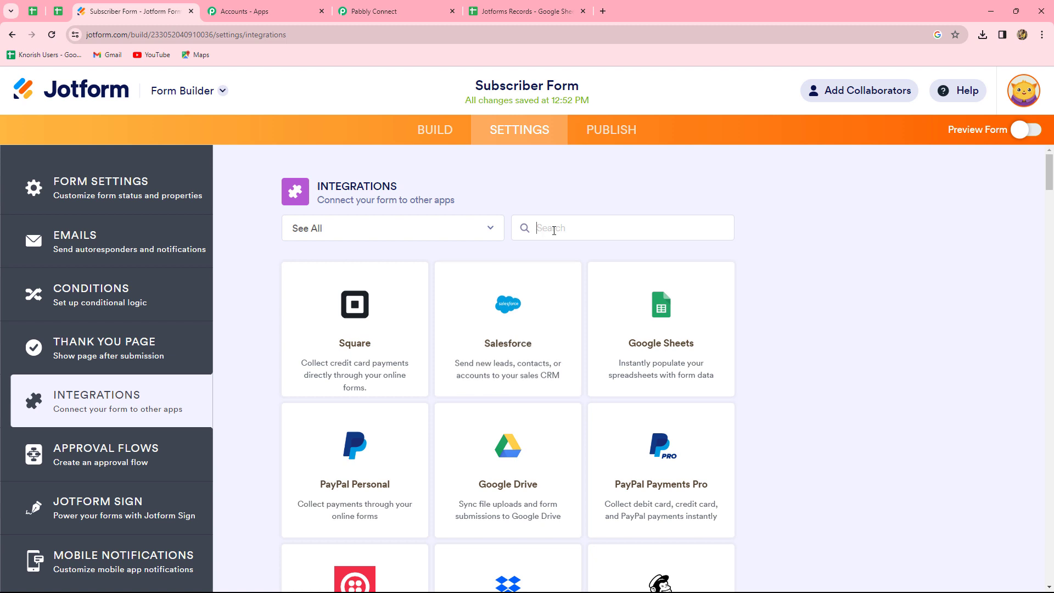
{"action": "left_click", "coordinate": [554, 231]}
{"action": "type", "text": "webh"}
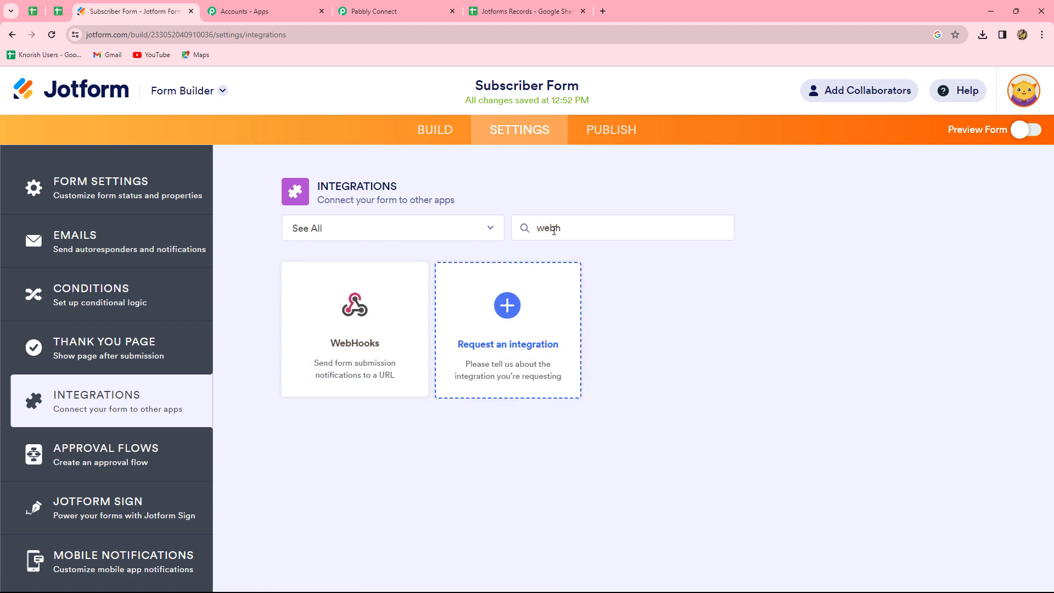
{"action": "left_click", "coordinate": [363, 314]}
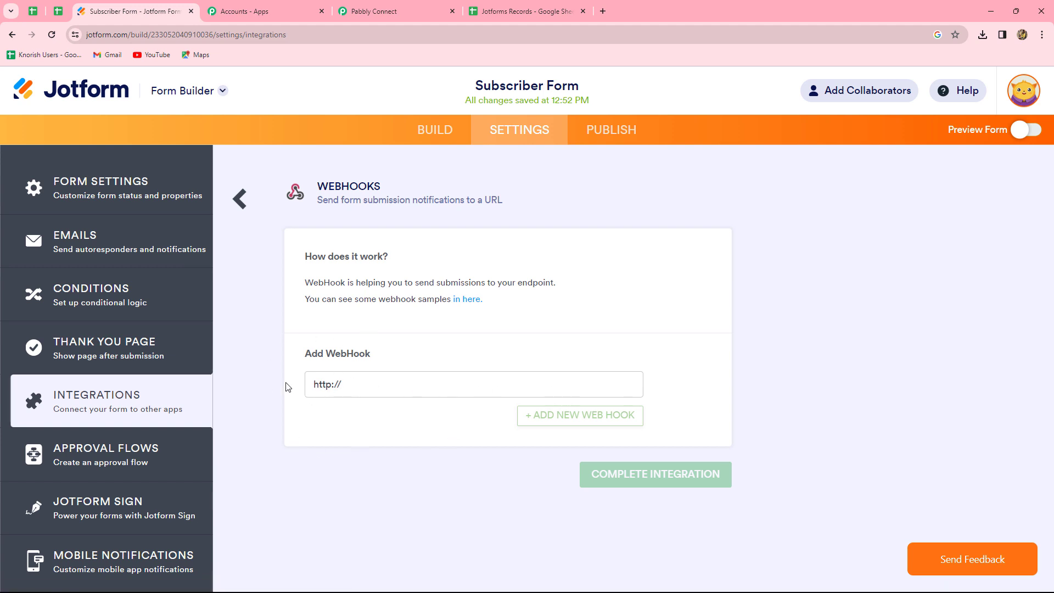
{"action": "left_click", "coordinate": [385, 390]}
{"action": "key", "text": "BackSpace"}
{"action": "key", "text": "BackSpace"}
{"action": "key", "text": "BackSpace"}
{"action": "key", "text": "BackSpace"}
{"action": "key", "text": "BackSpace"}
{"action": "key", "text": "BackSpace"}
{"action": "key", "text": "BackSpace"}
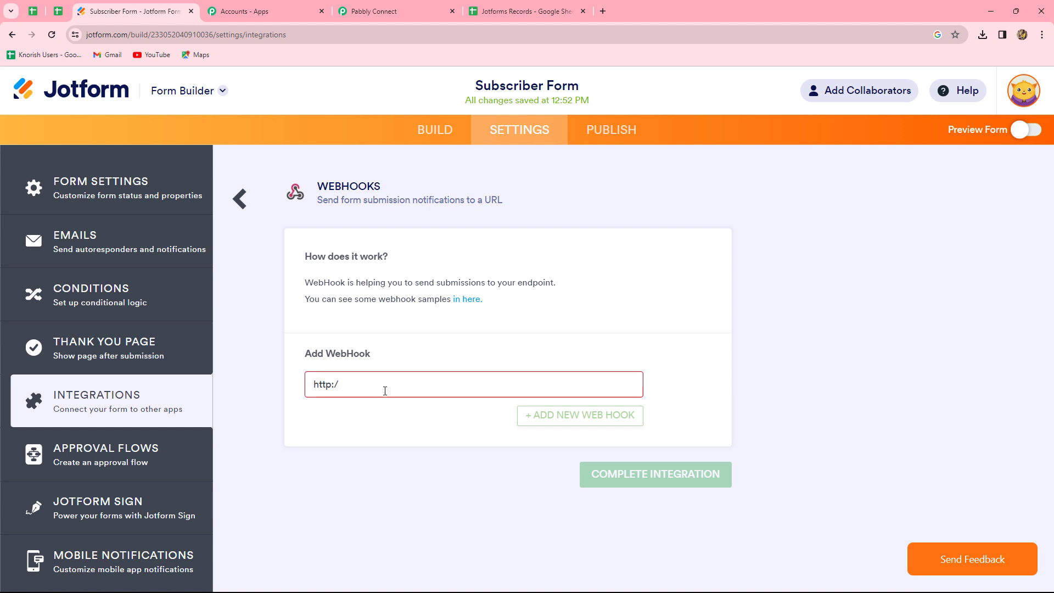
{"action": "key", "text": "ctrl+v"}
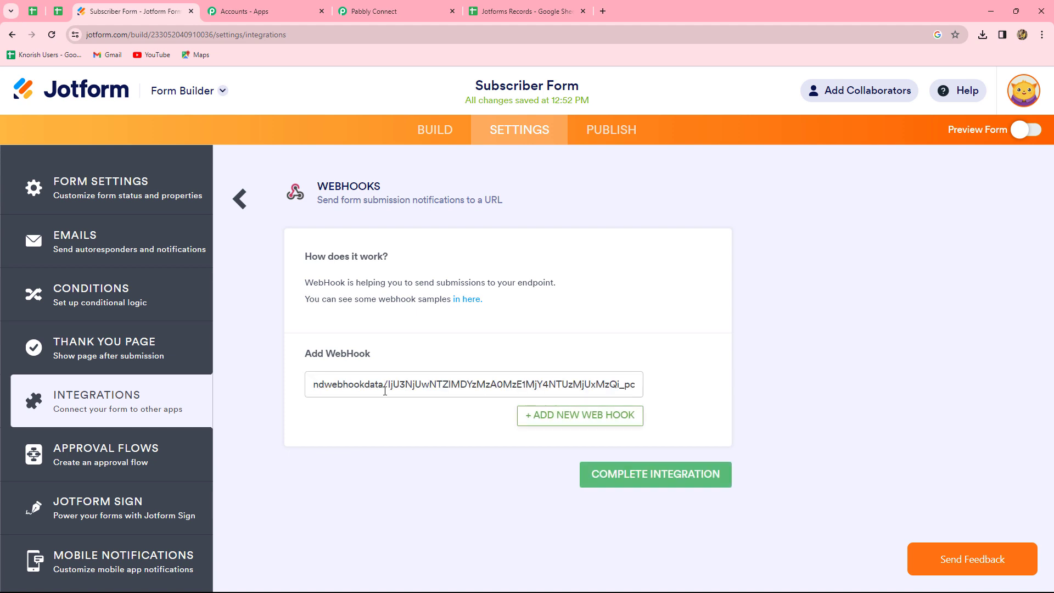
{"action": "left_click", "coordinate": [605, 475]}
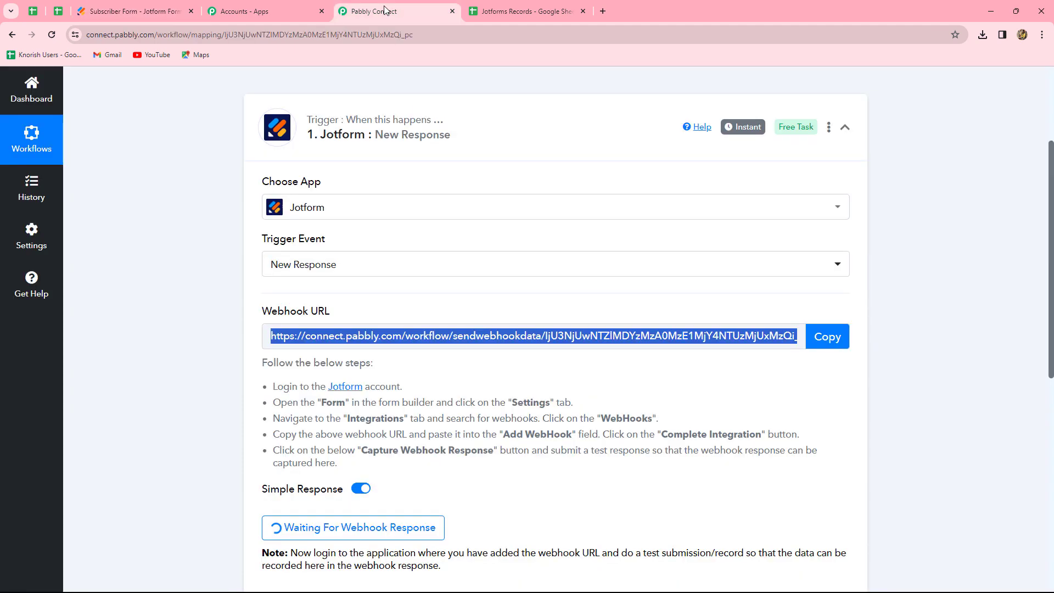
{"action": "left_click", "coordinate": [385, 11]}
{"action": "scroll", "coordinate": [801, 286], "scroll_direction": "down", "scroll_amount": 3}
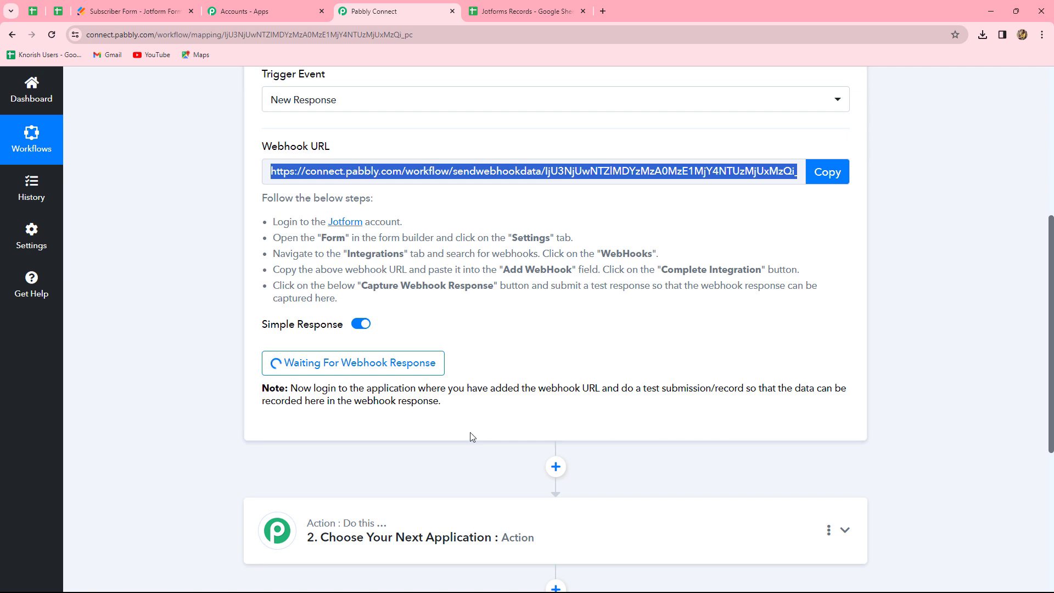
{"action": "scroll", "coordinate": [454, 150], "scroll_direction": "up", "scroll_amount": 2}
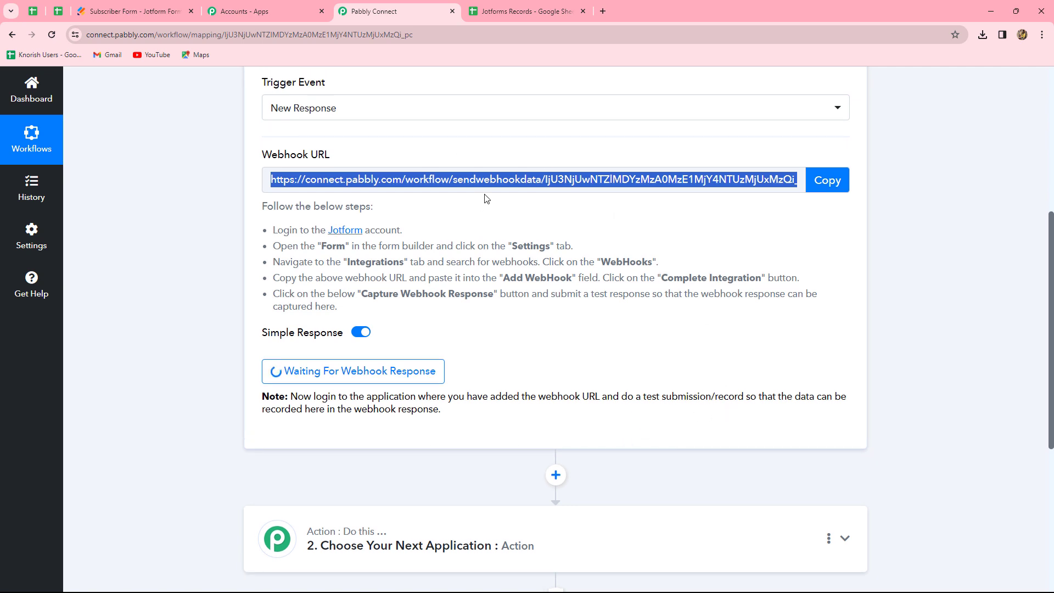
{"action": "scroll", "coordinate": [719, 441], "scroll_direction": "down", "scroll_amount": 2}
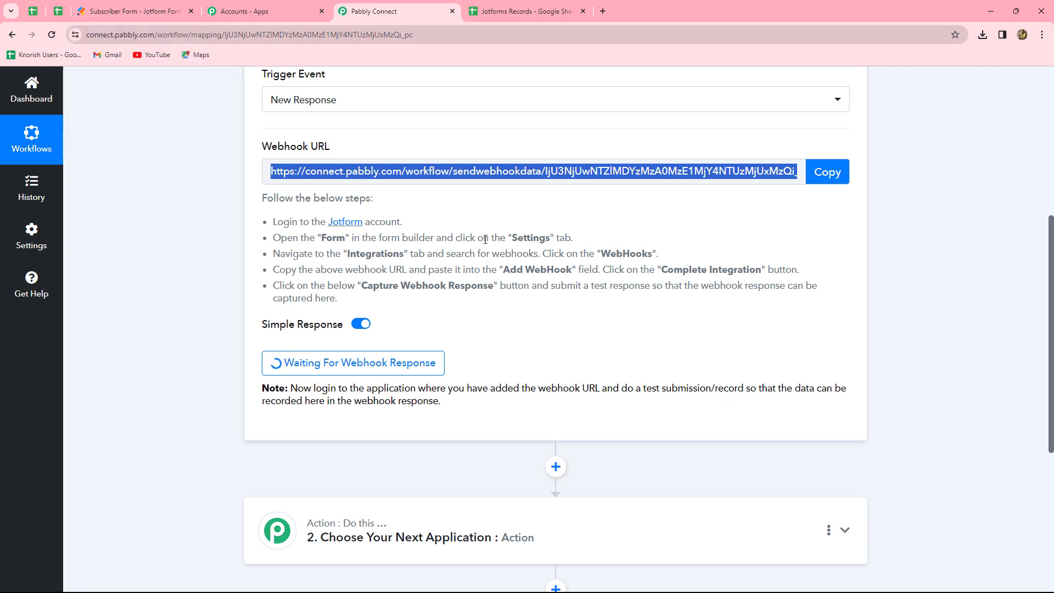
{"action": "left_click", "coordinate": [127, 1]}
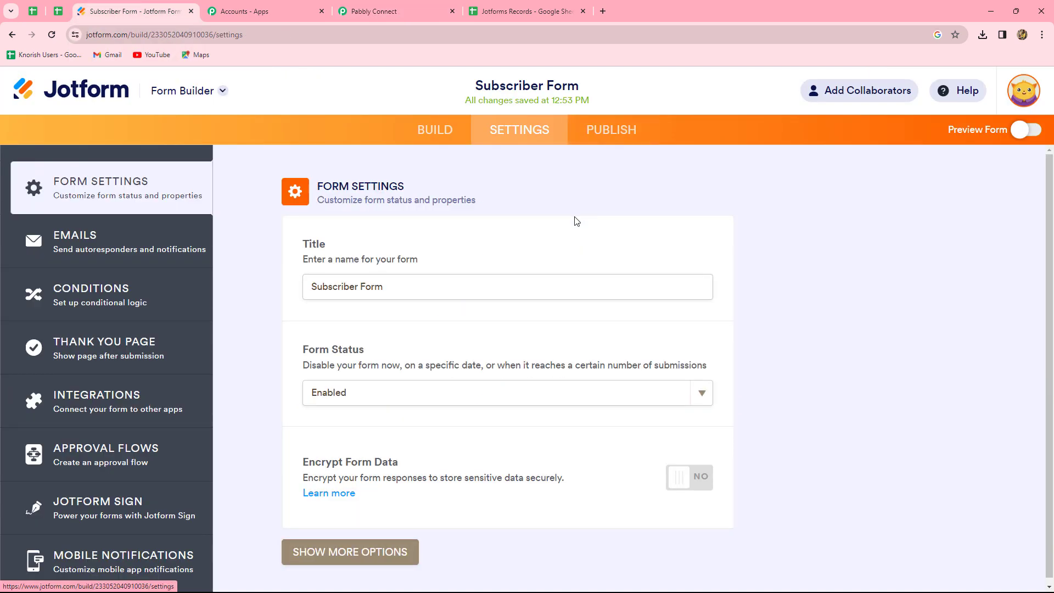
Copy the form's public share link and open it in a new browser tab.
{"action": "left_click", "coordinate": [622, 132]}
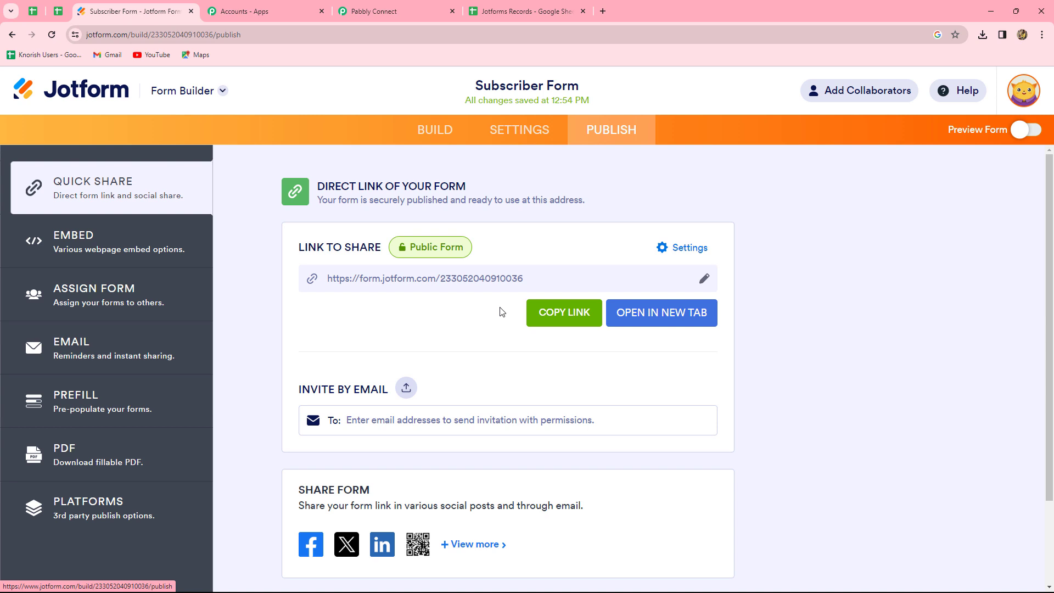
{"action": "left_click", "coordinate": [565, 314]}
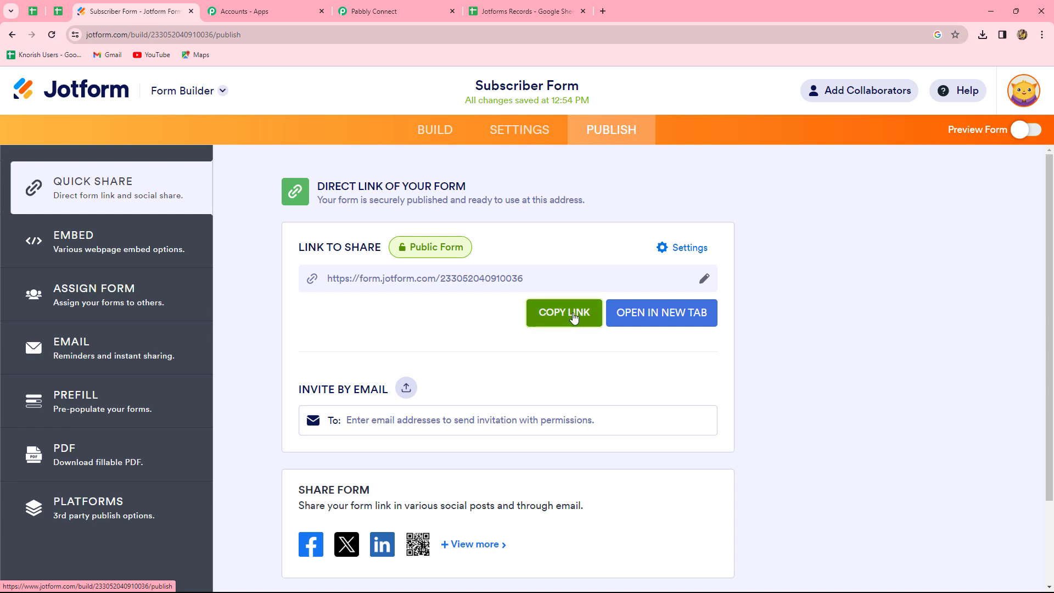
{"action": "left_click", "coordinate": [604, 11]}
{"action": "key", "text": "ctrl+v"}
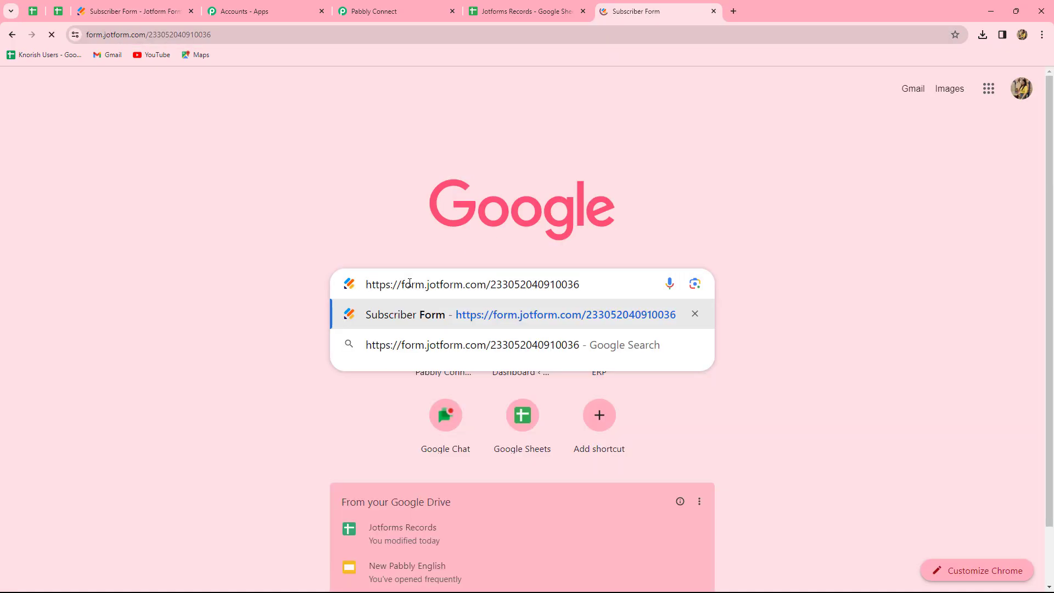
{"action": "key", "text": "Return"}
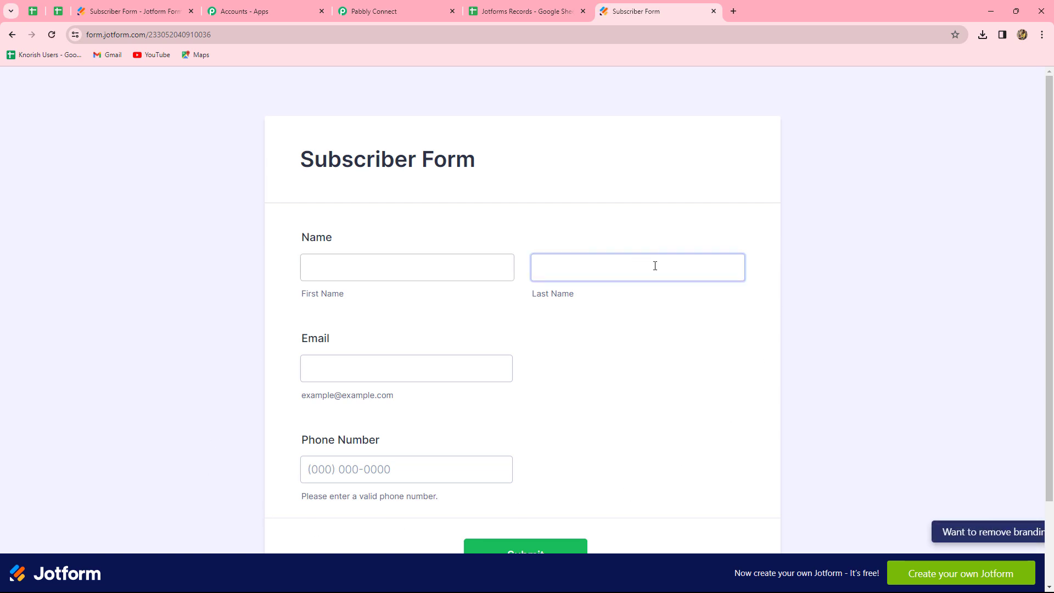
{"action": "scroll", "coordinate": [872, 321], "scroll_direction": "down", "scroll_amount": 2}
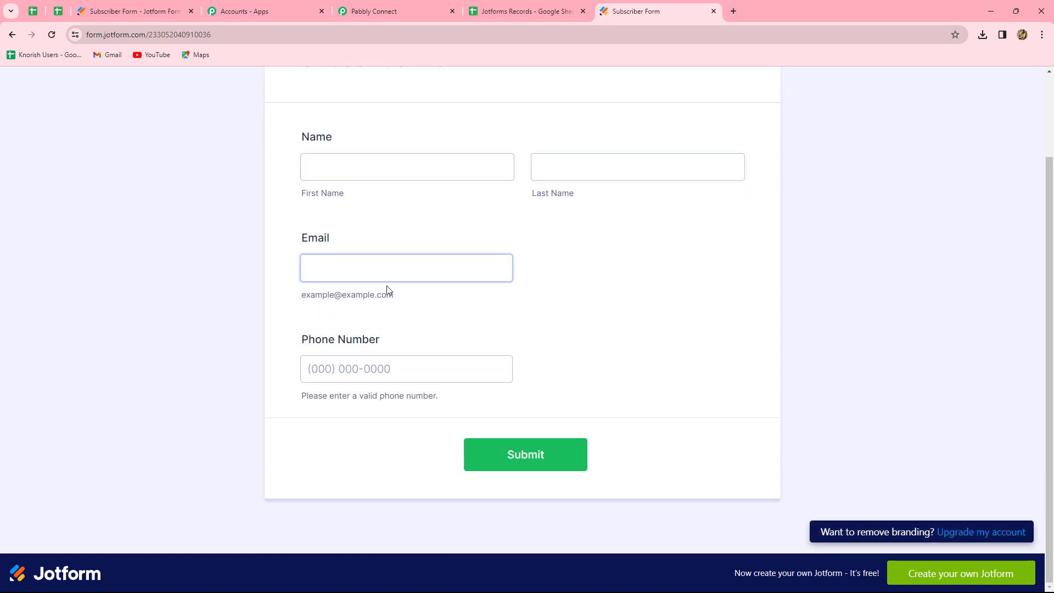
{"action": "left_click", "coordinate": [383, 357]}
{"action": "left_click", "coordinate": [579, 393]}
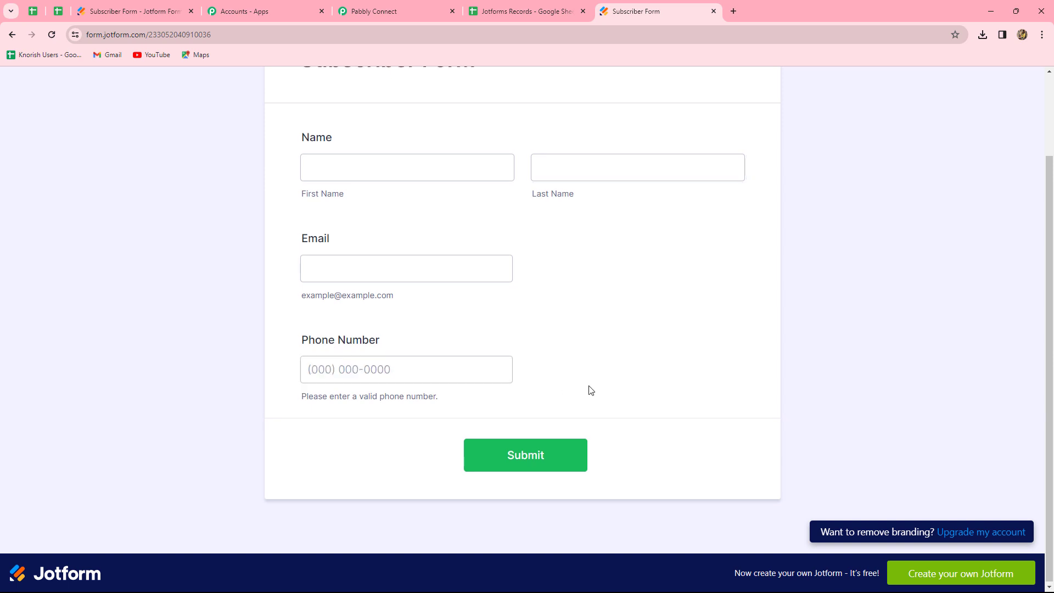
{"action": "scroll", "coordinate": [590, 389], "scroll_direction": "up", "scroll_amount": 2}
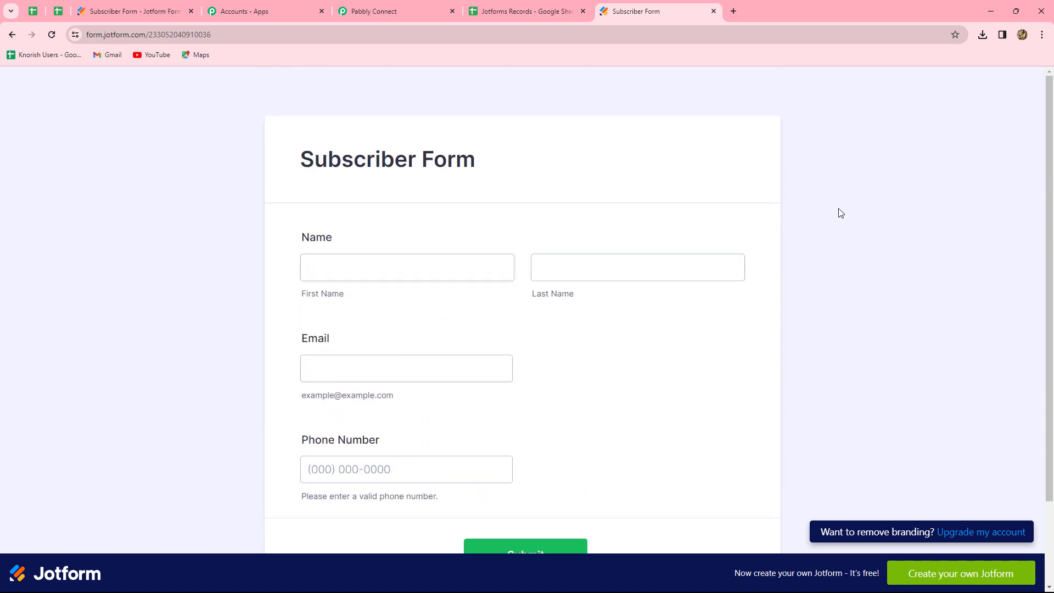
{"action": "left_click", "coordinate": [393, 5]}
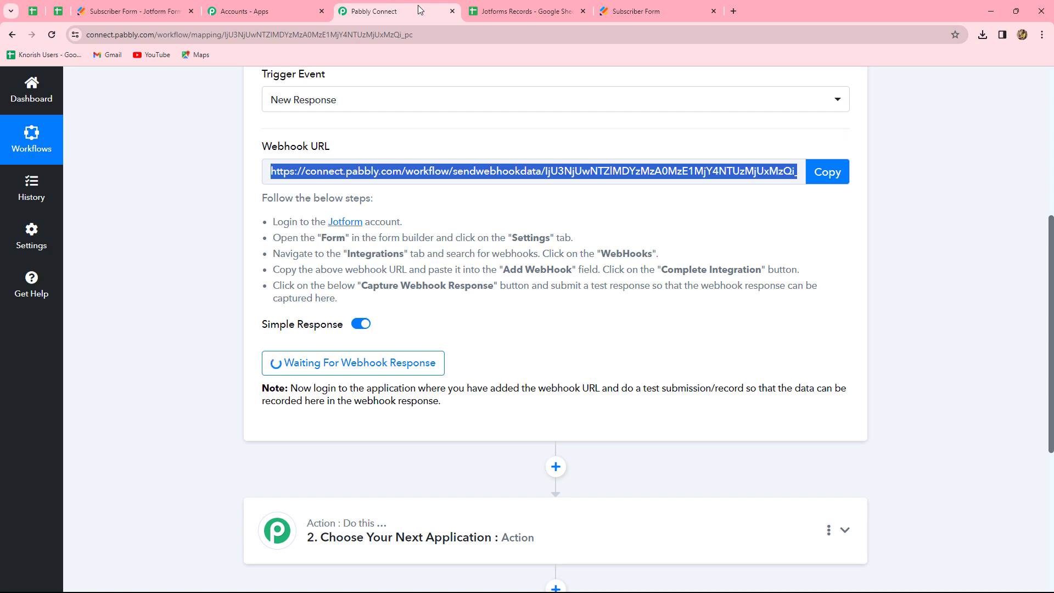
{"action": "left_click", "coordinate": [631, 11]}
{"action": "scroll", "coordinate": [612, 230], "scroll_direction": "down", "scroll_amount": 3}
{"action": "left_click", "coordinate": [443, 176]}
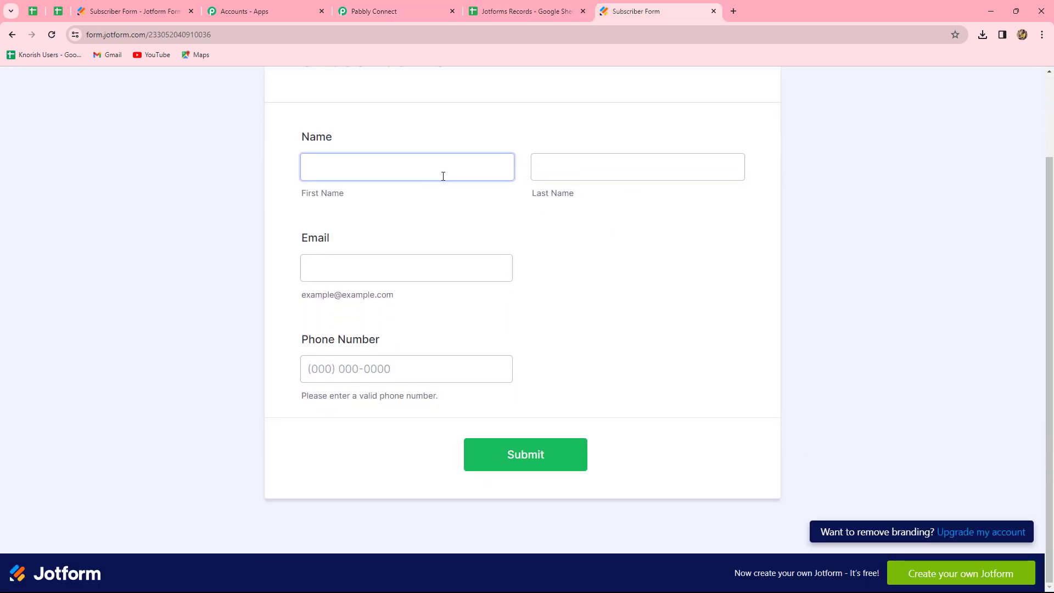
{"action": "left_click", "coordinate": [454, 366]}
{"action": "left_click", "coordinate": [637, 353]}
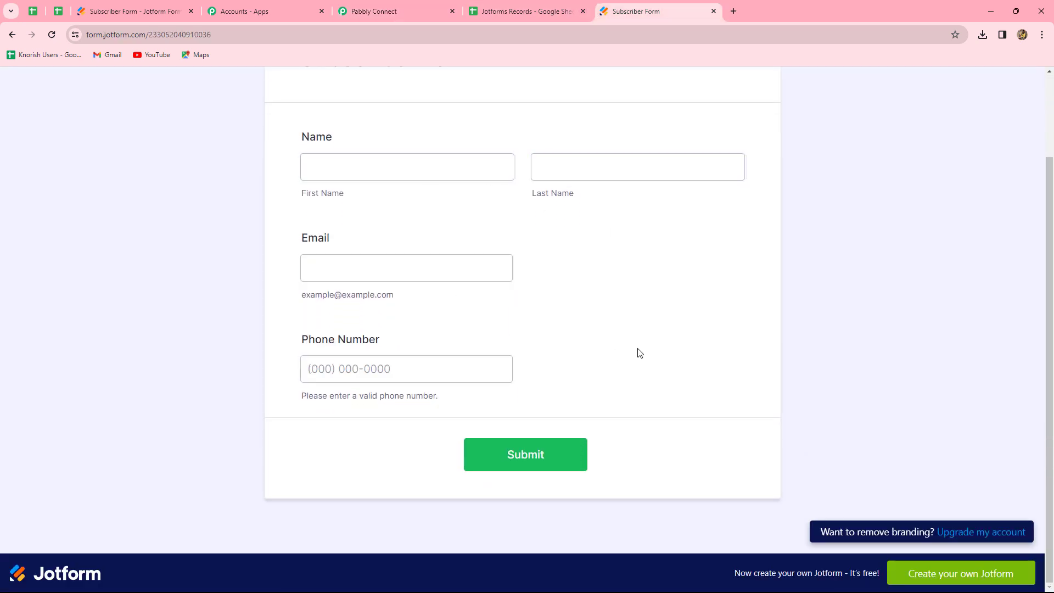
{"action": "scroll", "coordinate": [637, 353], "scroll_direction": "up", "scroll_amount": 3}
{"action": "left_click", "coordinate": [397, 260]}
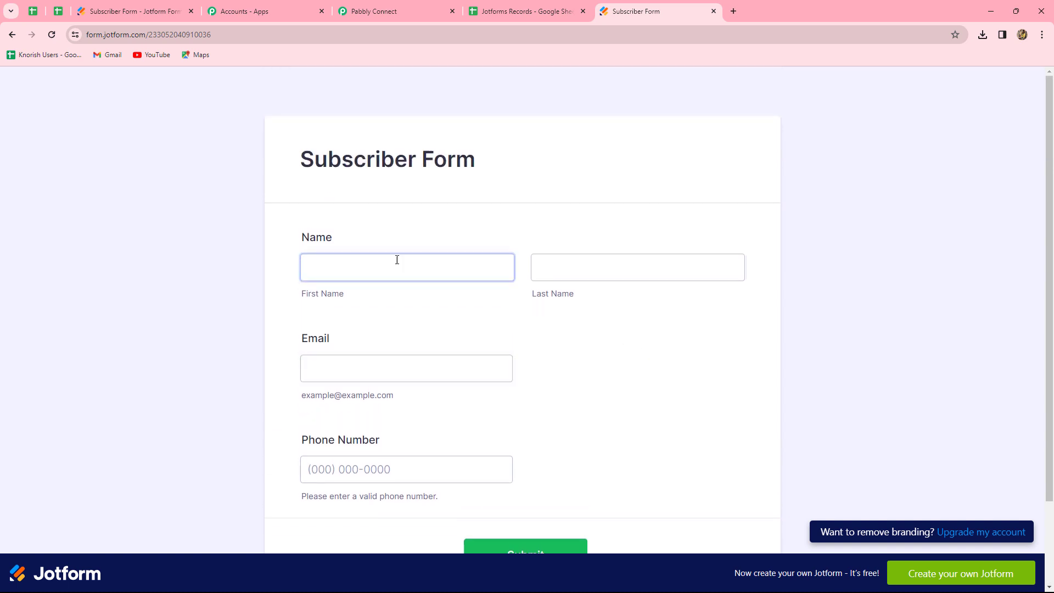
Fill in the Subscriber Form with a test first name, last name, e-mail address and phone number, and submit it.
{"action": "left_click", "coordinate": [371, 262]}
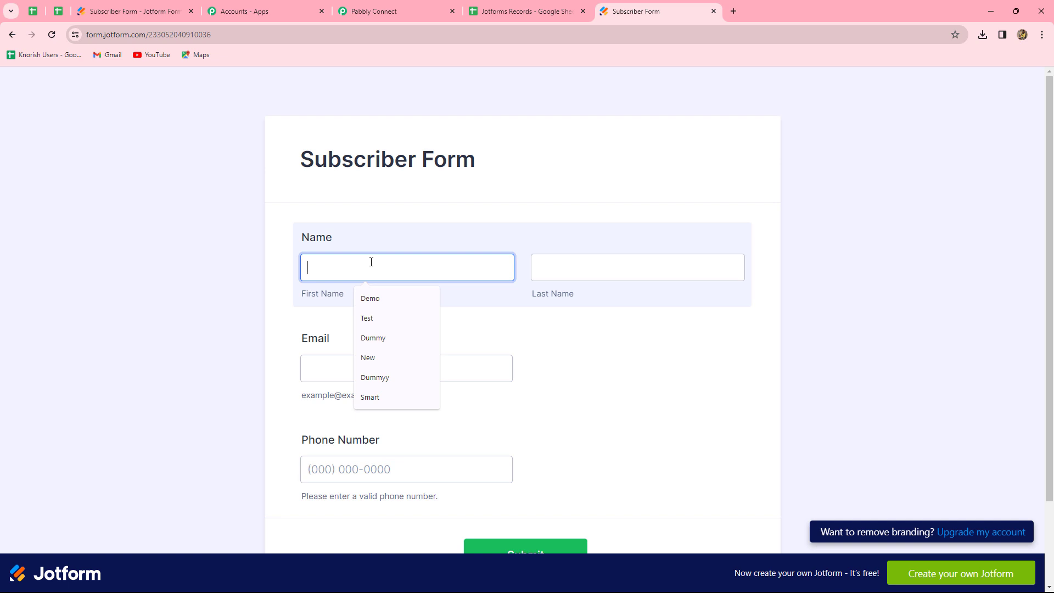
{"action": "type", "text": "Smart"}
{"action": "left_click", "coordinate": [544, 254]}
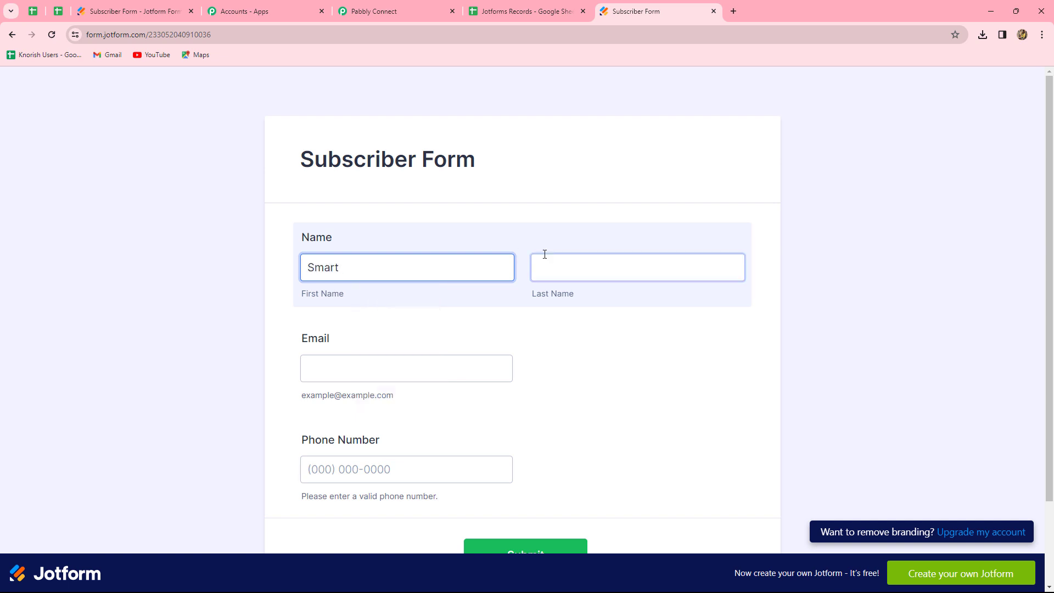
{"action": "left_click", "coordinate": [577, 275]}
{"action": "type", "text": "User"}
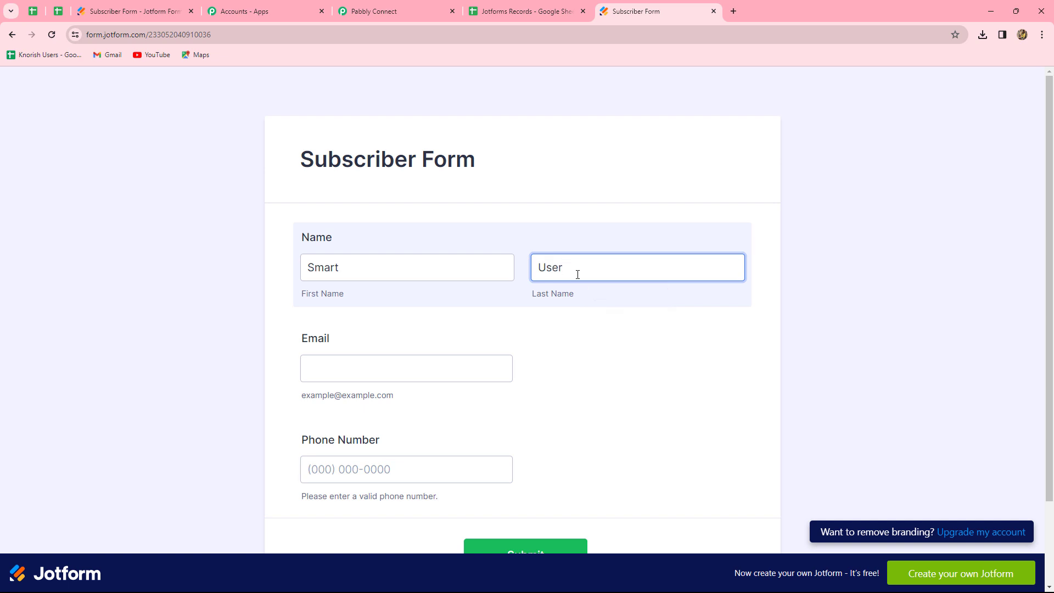
{"action": "left_click", "coordinate": [392, 368]}
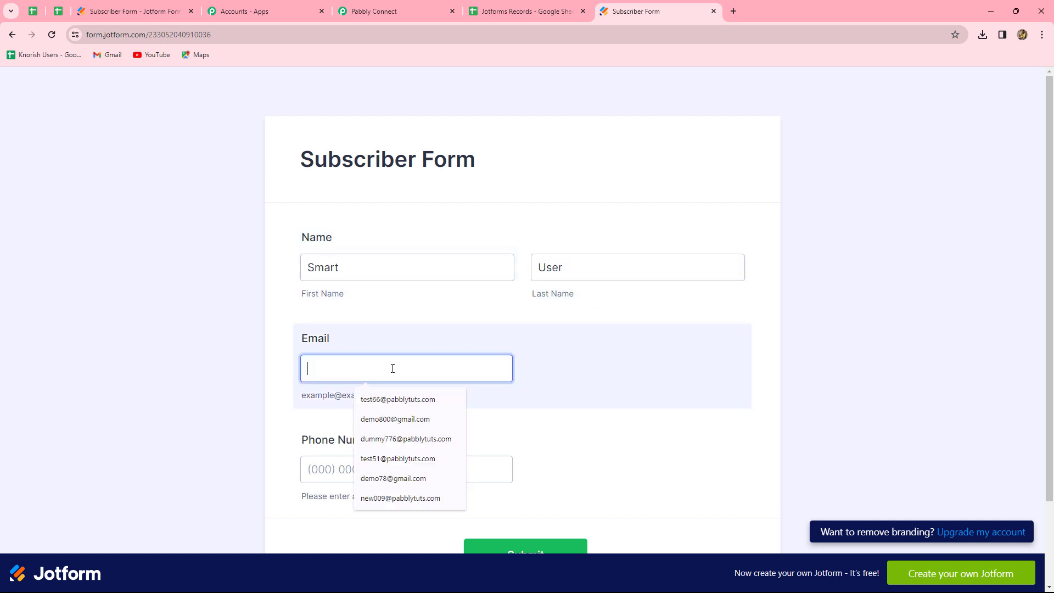
{"action": "key", "text": "ctrl+v"}
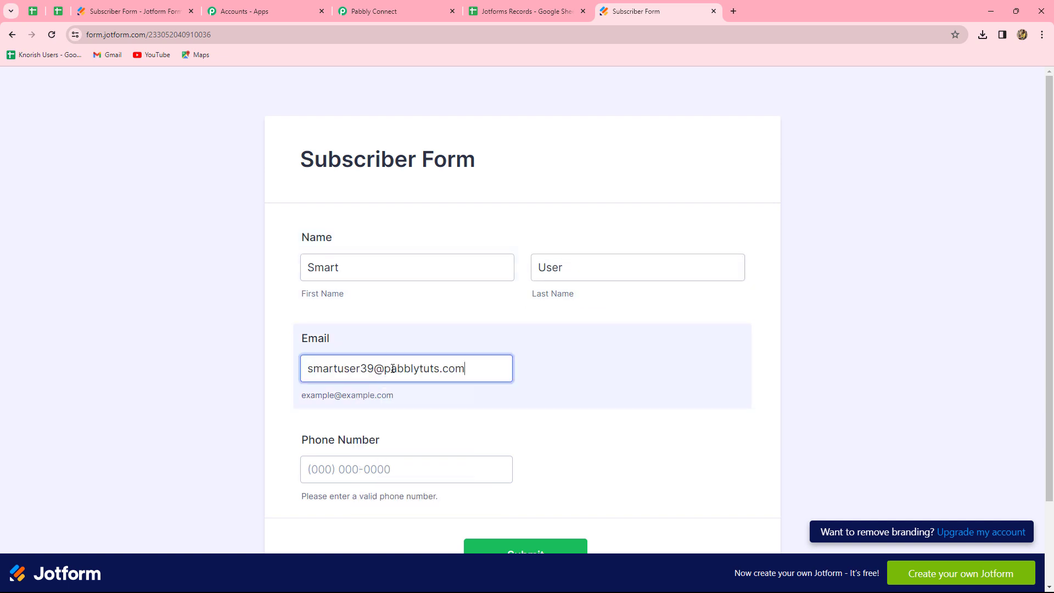
{"action": "left_click", "coordinate": [370, 466]}
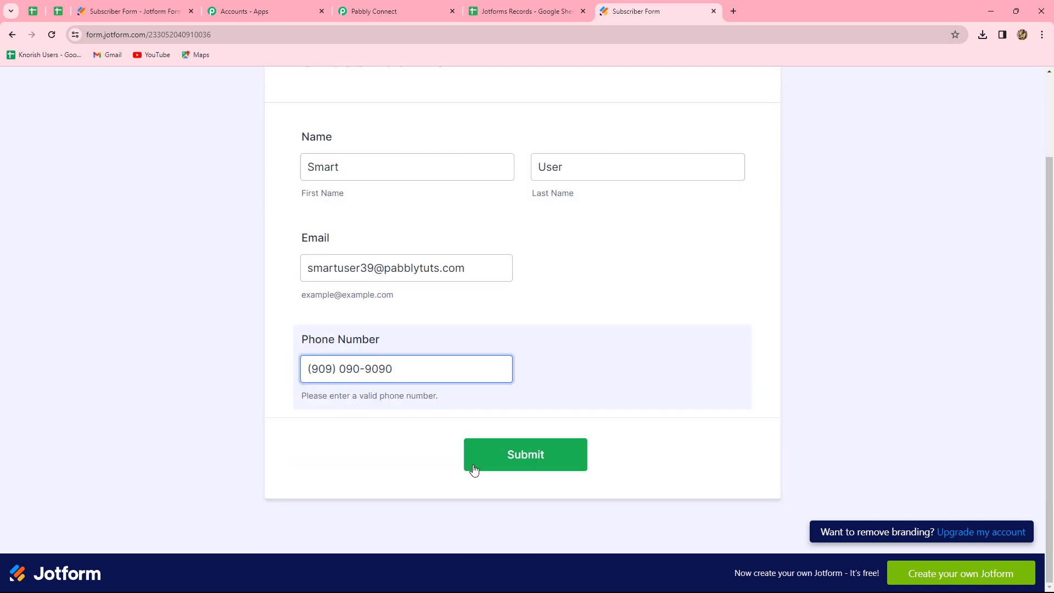
{"action": "scroll", "coordinate": [649, 369], "scroll_direction": "up", "scroll_amount": 1}
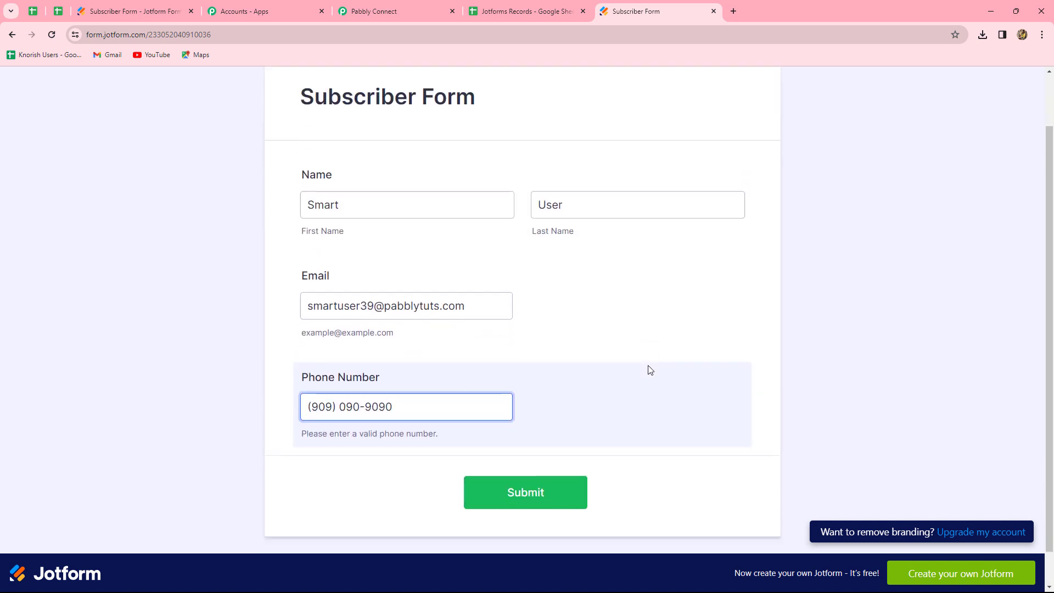
{"action": "scroll", "coordinate": [604, 411], "scroll_direction": "down", "scroll_amount": 1}
{"action": "left_click", "coordinate": [560, 457]}
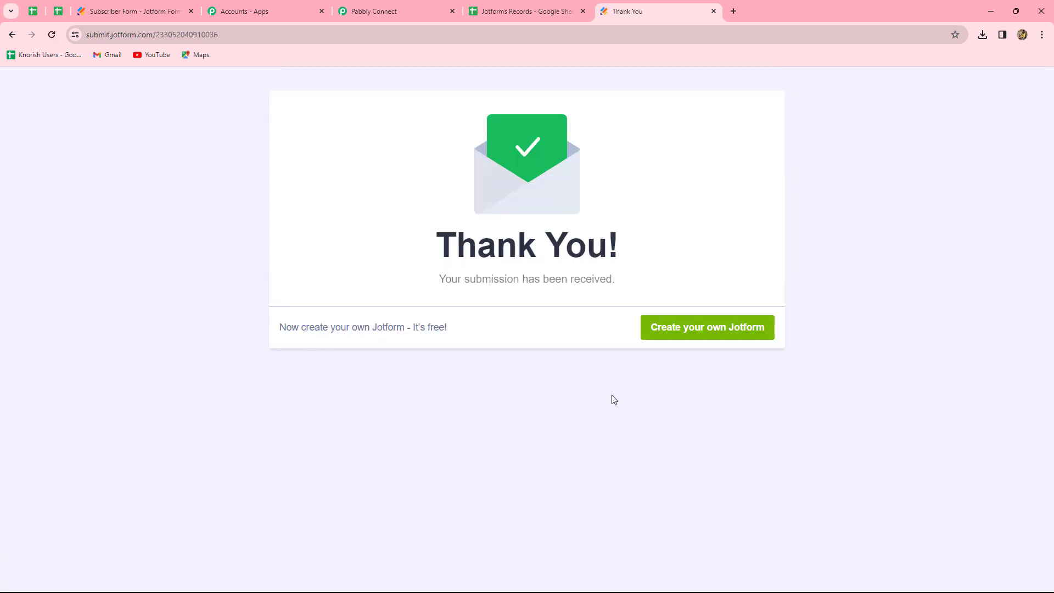
Review the webhook response captured in the Pabbly workflow's Jotform trigger step.
{"action": "left_click", "coordinate": [391, 11]}
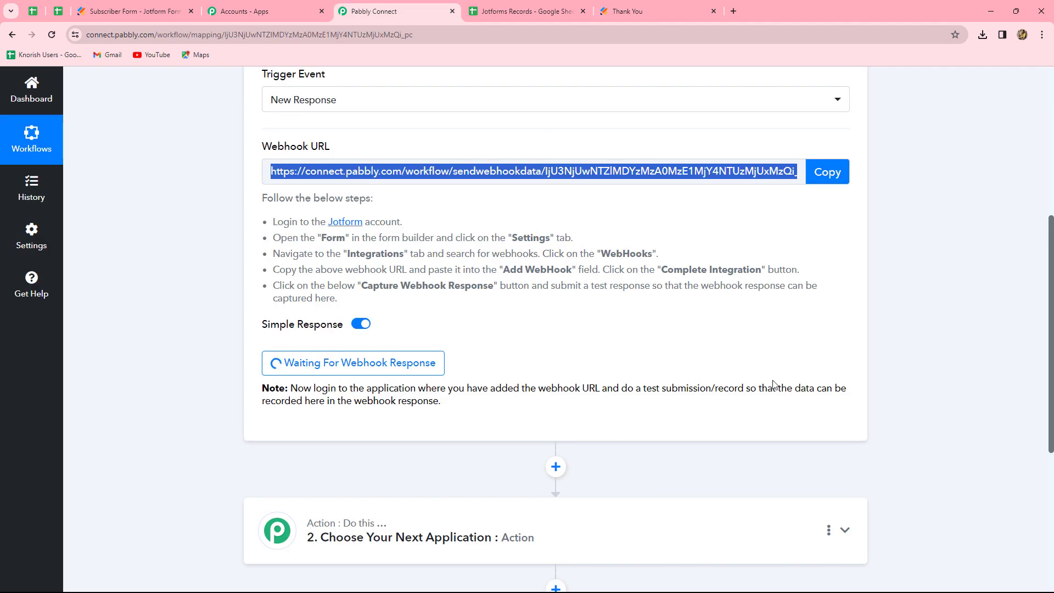
{"action": "scroll", "coordinate": [946, 384], "scroll_direction": "down", "scroll_amount": 8}
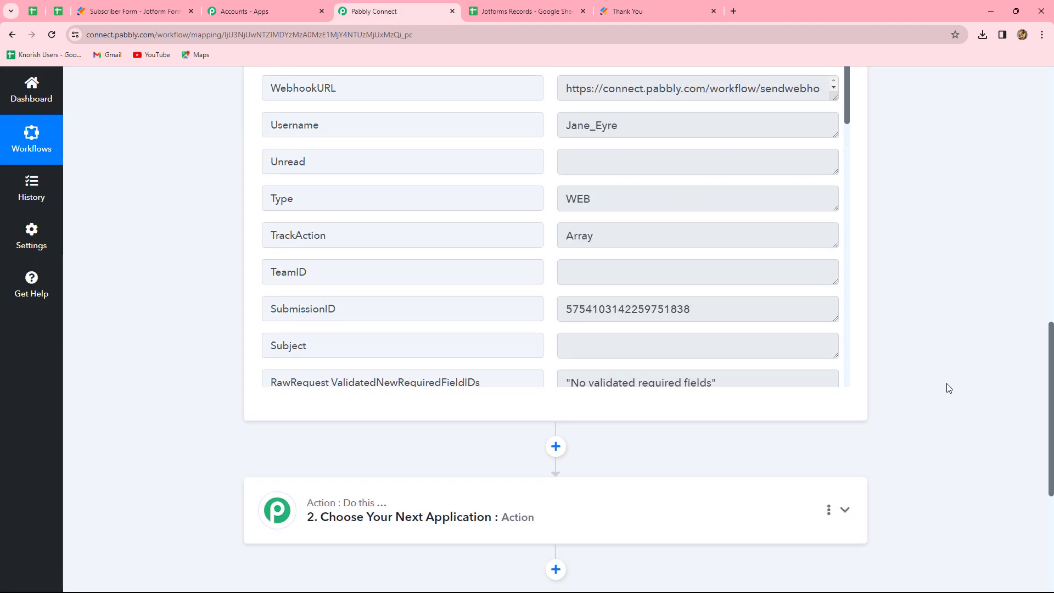
{"action": "scroll", "coordinate": [726, 321], "scroll_direction": "up", "scroll_amount": 3}
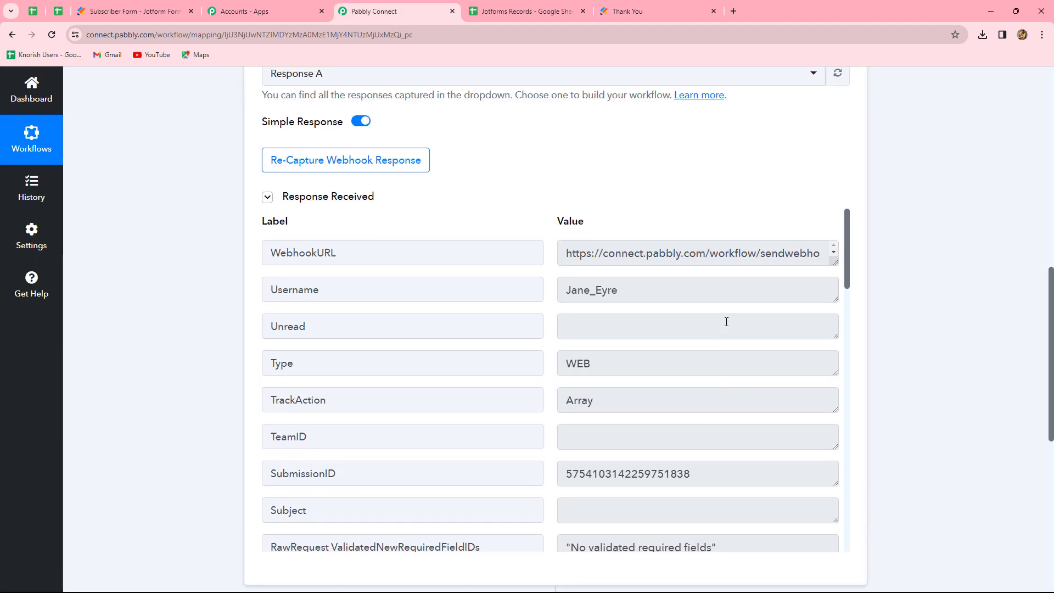
{"action": "scroll", "coordinate": [726, 322], "scroll_direction": "down", "scroll_amount": 15}
{"action": "scroll", "coordinate": [726, 322], "scroll_direction": "down", "scroll_amount": 7}
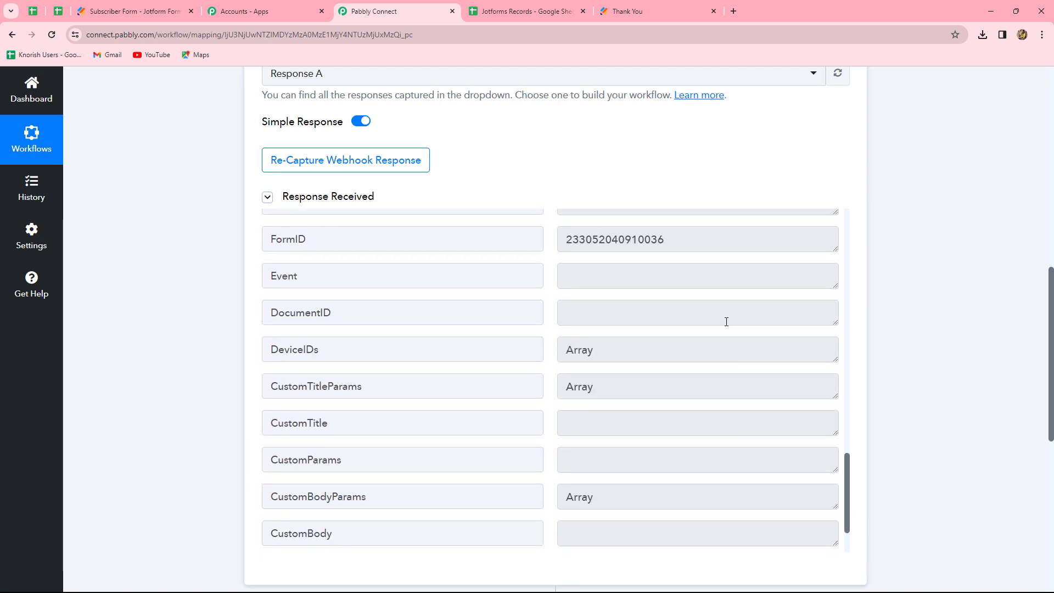
{"action": "scroll", "coordinate": [726, 322], "scroll_direction": "up", "scroll_amount": 10}
{"action": "scroll", "coordinate": [725, 322], "scroll_direction": "up", "scroll_amount": 5}
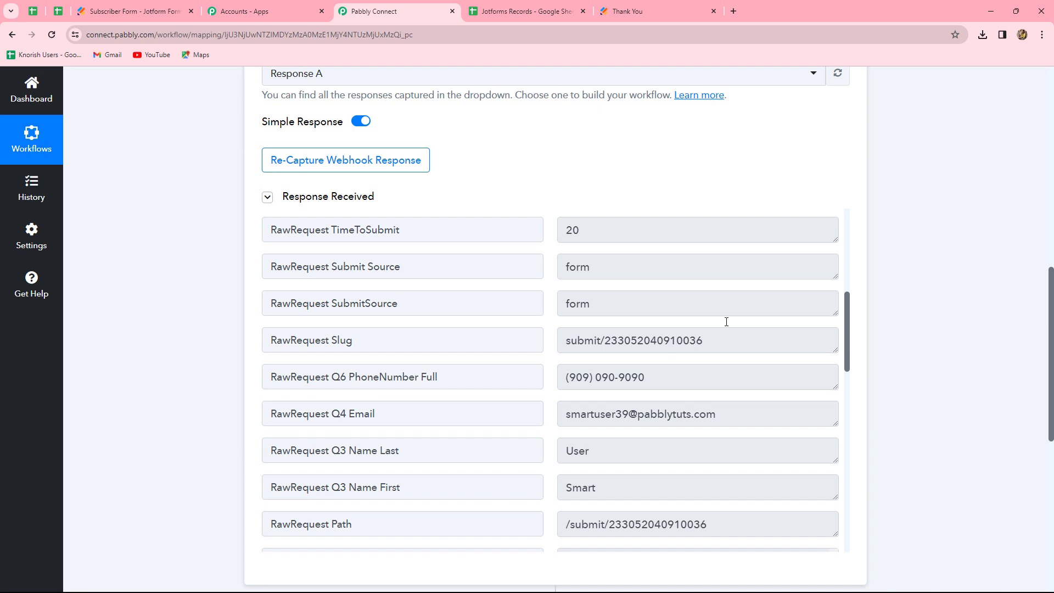
{"action": "scroll", "coordinate": [726, 322], "scroll_direction": "up", "scroll_amount": 7}
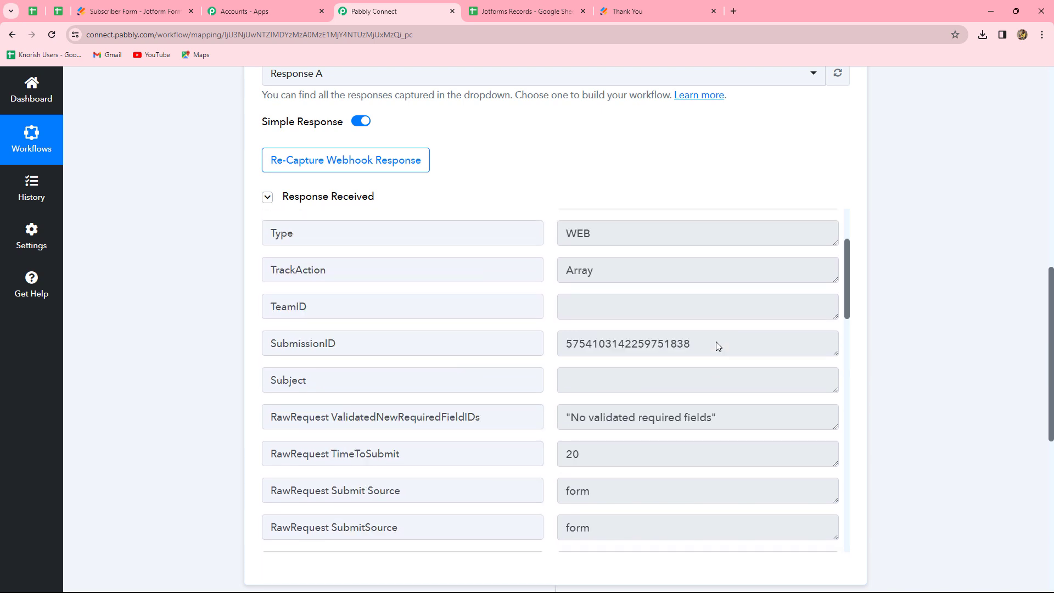
{"action": "scroll", "coordinate": [718, 346], "scroll_direction": "down", "scroll_amount": 9}
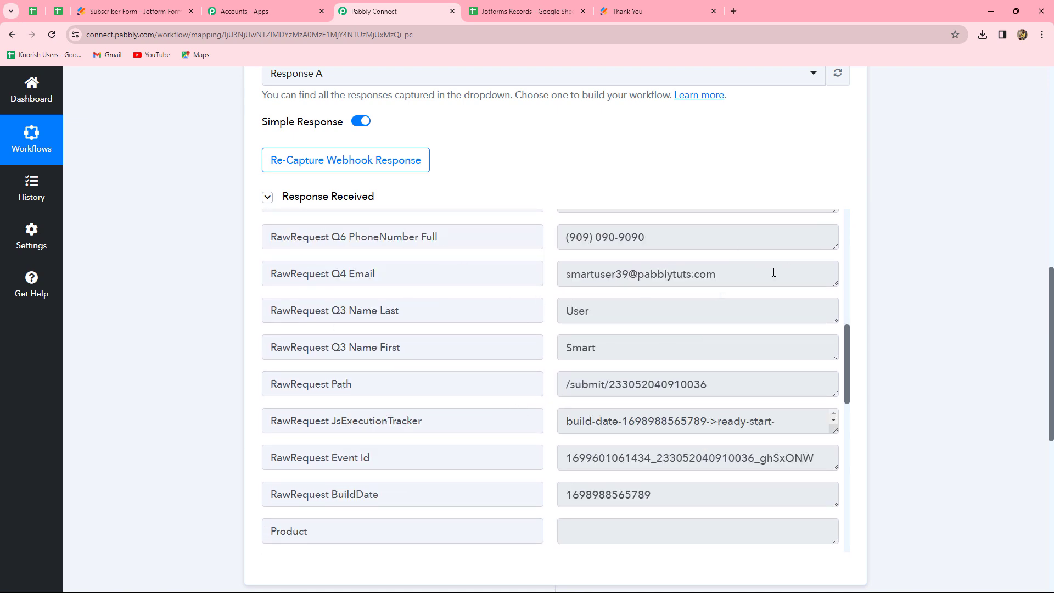
{"action": "scroll", "coordinate": [1039, 371], "scroll_direction": "up", "scroll_amount": 7}
{"action": "scroll", "coordinate": [1040, 371], "scroll_direction": "up", "scroll_amount": 2}
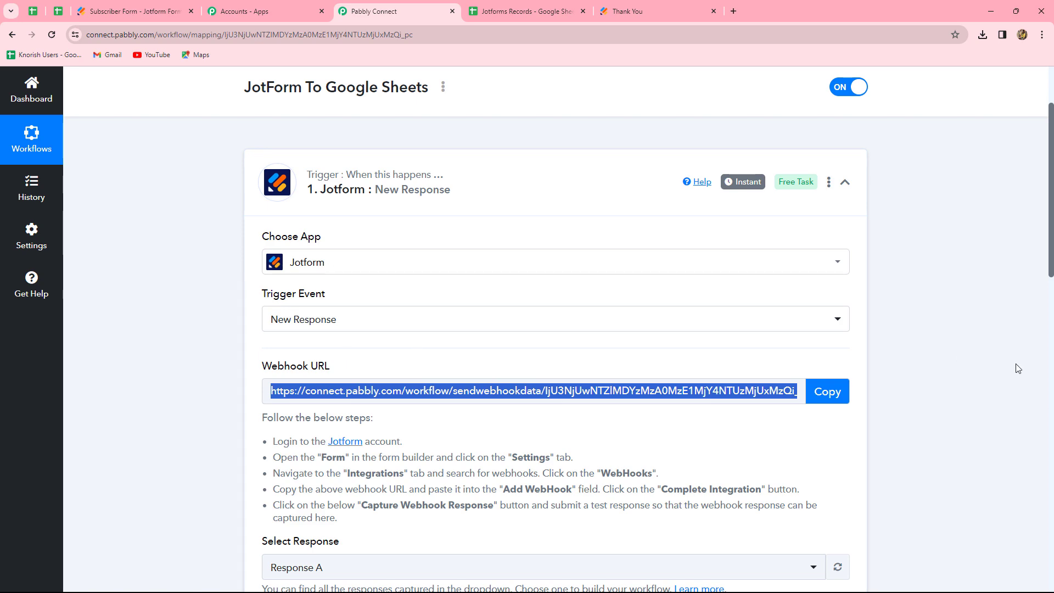
{"action": "scroll", "coordinate": [944, 377], "scroll_direction": "down", "scroll_amount": 5}
{"action": "scroll", "coordinate": [943, 377], "scroll_direction": "down", "scroll_amount": 7}
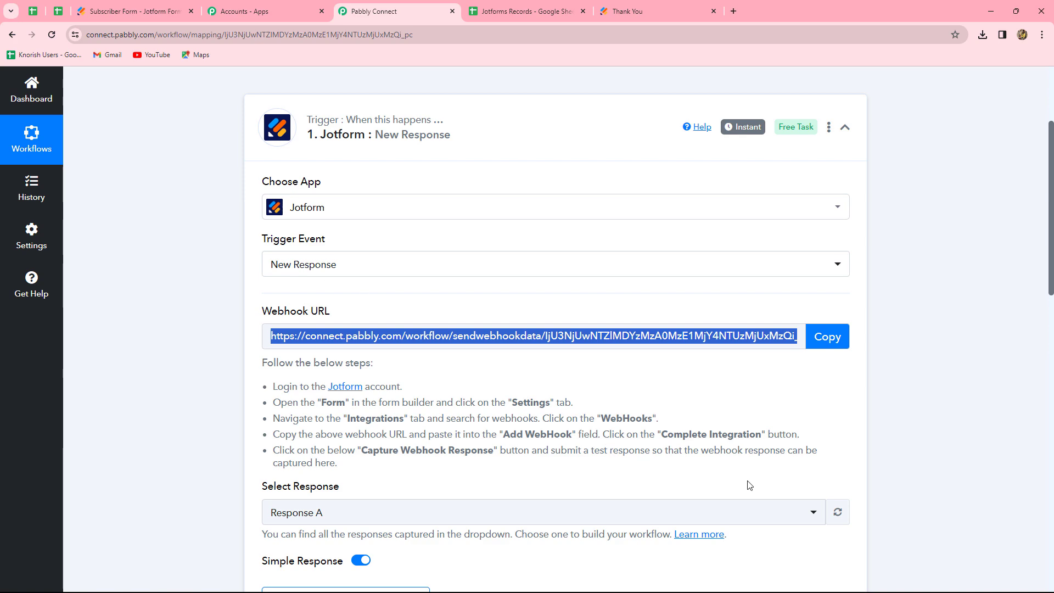
{"action": "scroll", "coordinate": [941, 425], "scroll_direction": "down", "scroll_amount": 9}
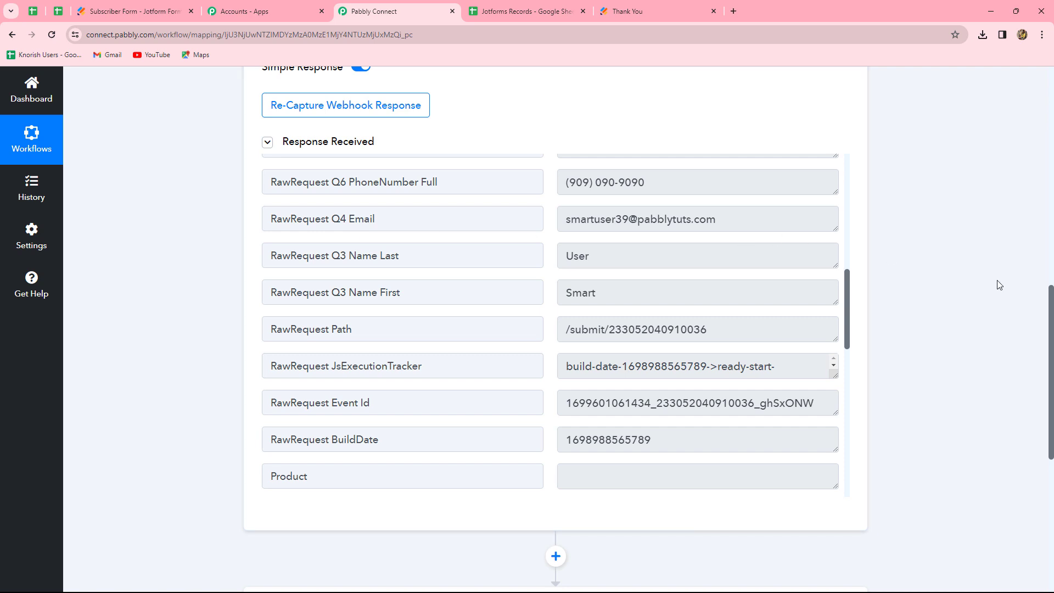
{"action": "scroll", "coordinate": [998, 285], "scroll_direction": "down", "scroll_amount": 5}
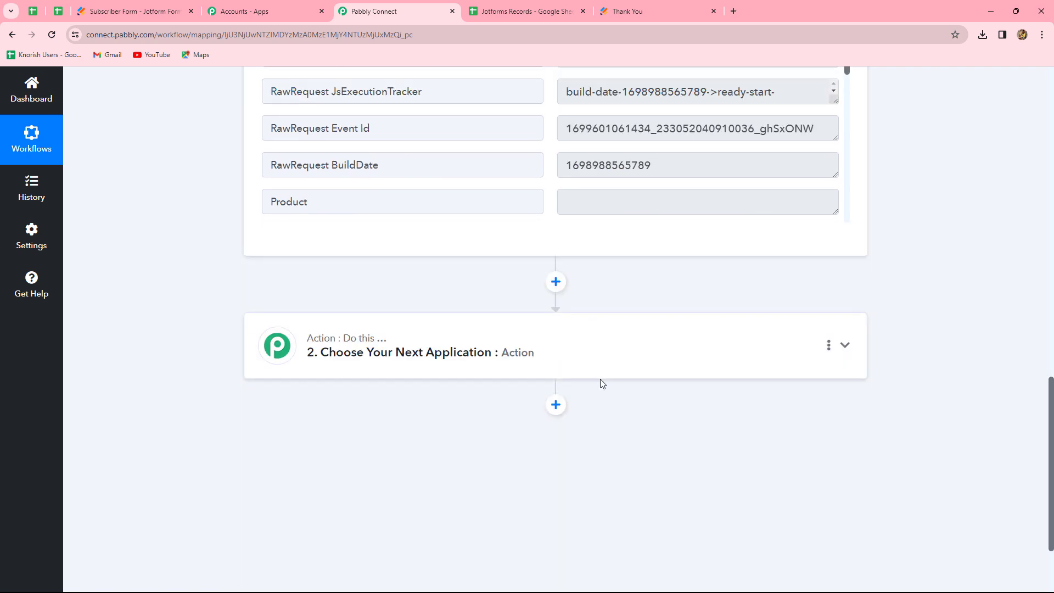
{"action": "scroll", "coordinate": [602, 384], "scroll_direction": "up", "scroll_amount": 3}
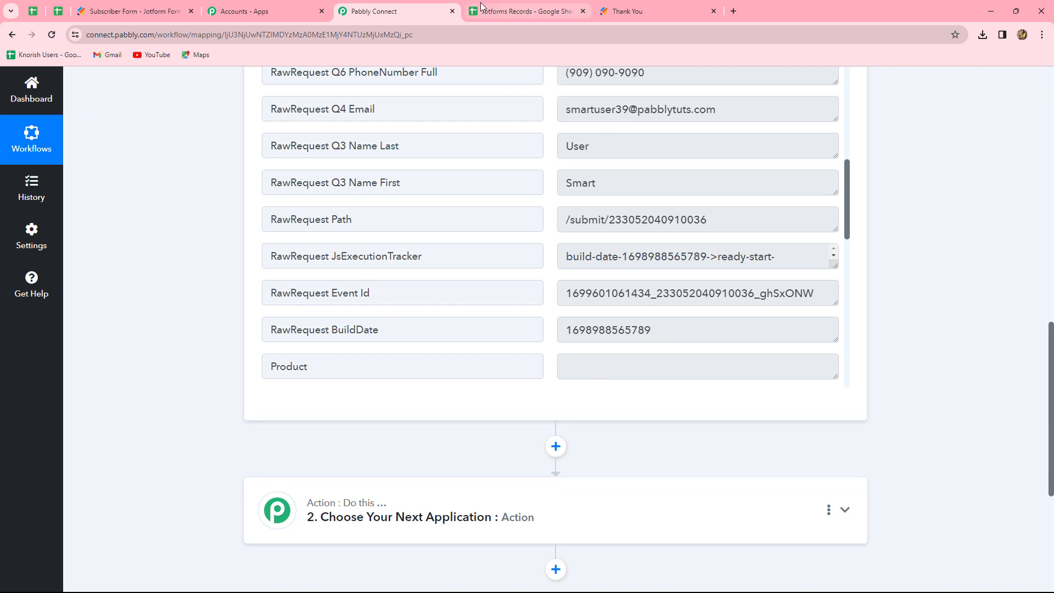
Add a Google Sheets action step with the Add New Row event and start connecting it.
{"action": "left_click", "coordinate": [482, 9]}
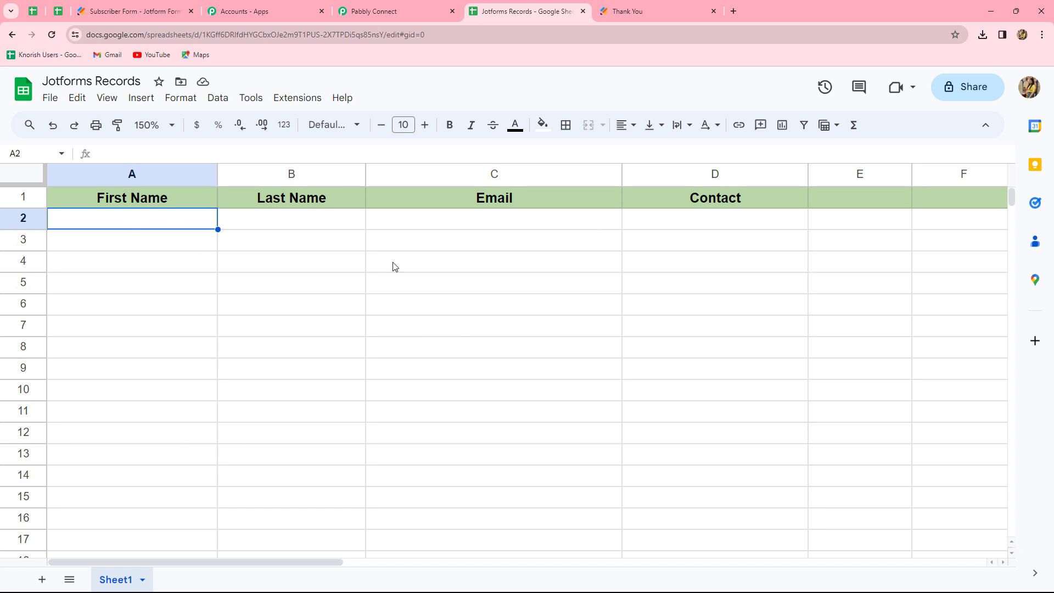
{"action": "left_click", "coordinate": [397, 16]}
{"action": "scroll", "coordinate": [911, 257], "scroll_direction": "down", "scroll_amount": 3}
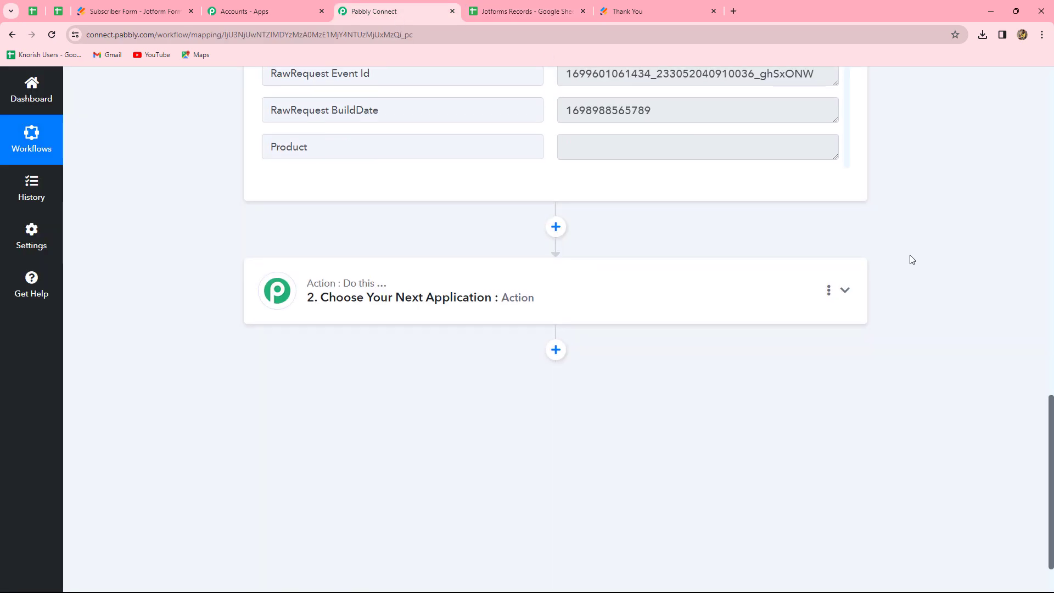
{"action": "left_click", "coordinate": [459, 294]}
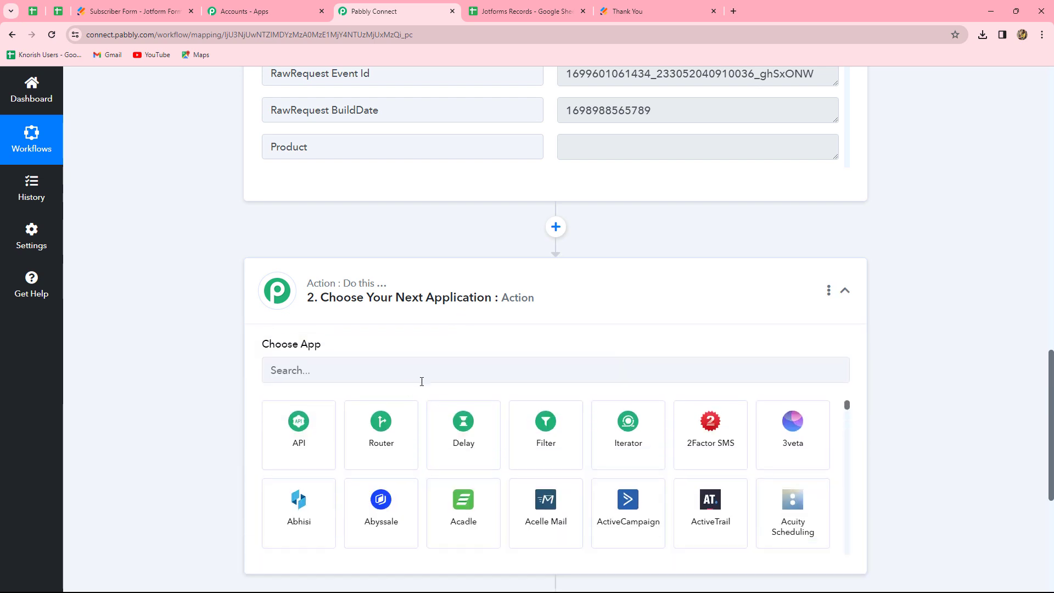
{"action": "left_click", "coordinate": [378, 369]}
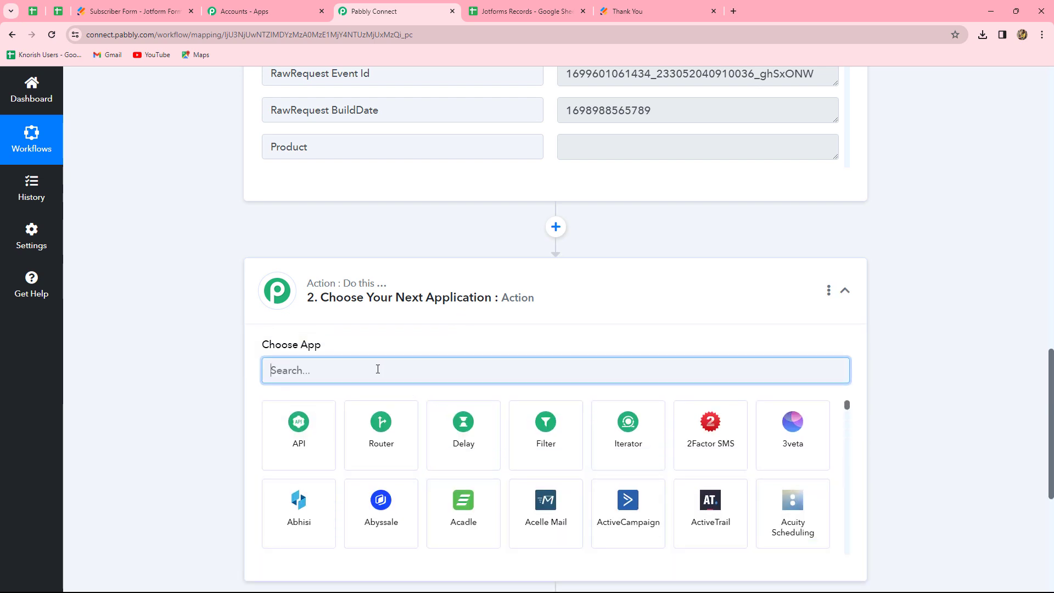
{"action": "type", "text": "Google Sheets"}
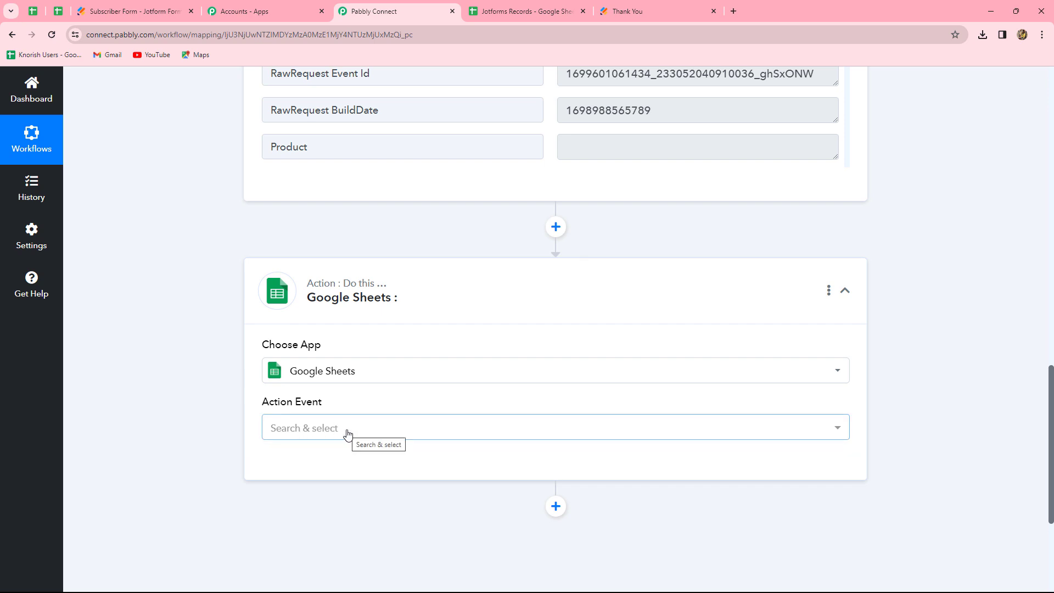
{"action": "left_click", "coordinate": [310, 428]}
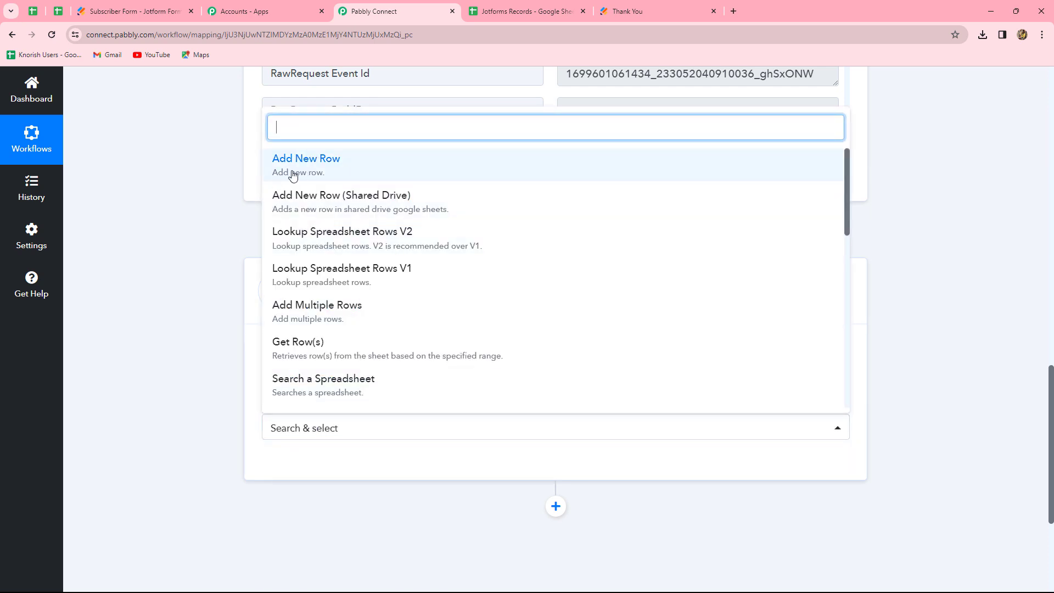
{"action": "left_click", "coordinate": [323, 178]}
{"action": "left_click", "coordinate": [299, 467]}
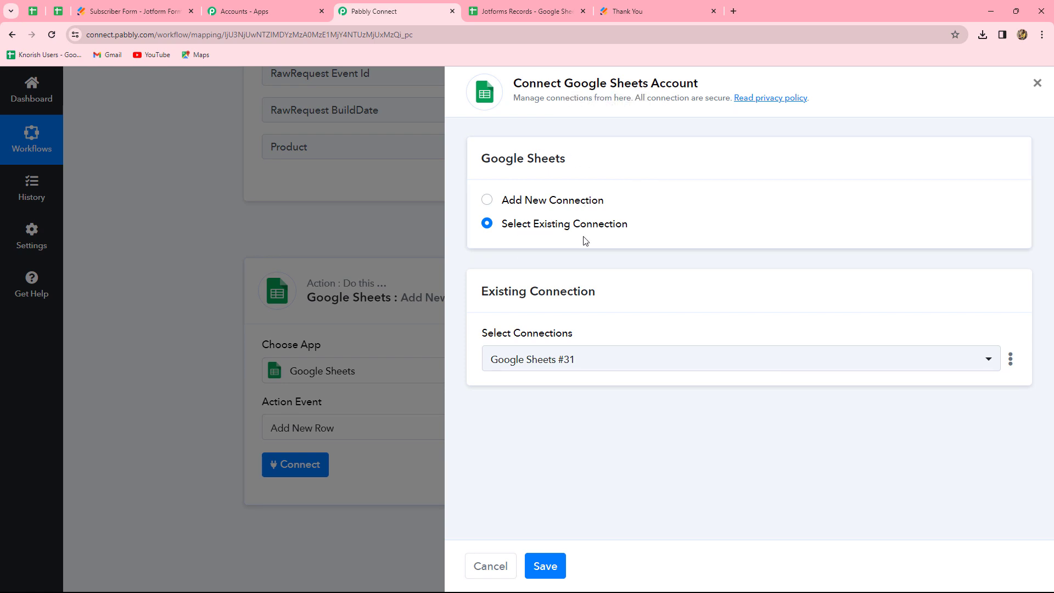
Add a new Google Sheets connection by signing in with a Google account and allowing Pabbly Connect access.
{"action": "left_click", "coordinate": [488, 202]}
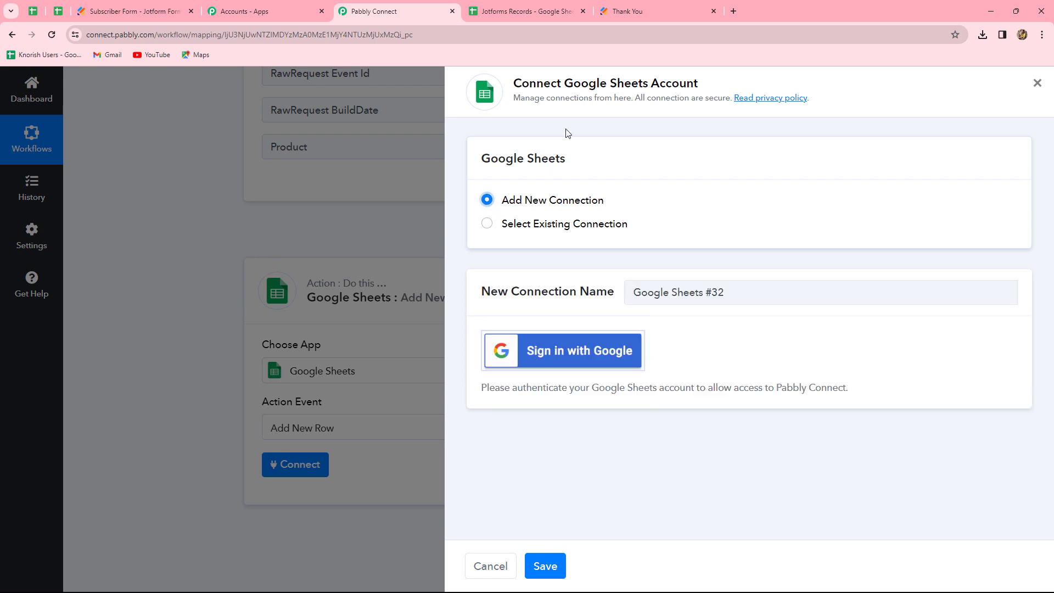
{"action": "left_click", "coordinate": [586, 351]}
{"action": "left_click", "coordinate": [229, 234]}
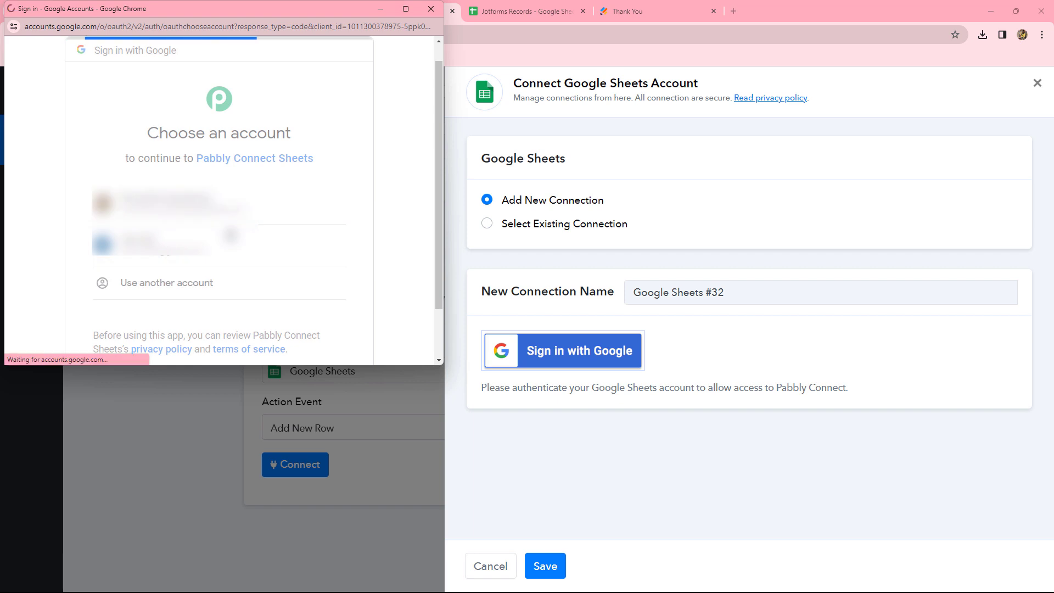
{"action": "scroll", "coordinate": [231, 234], "scroll_direction": "down", "scroll_amount": 5}
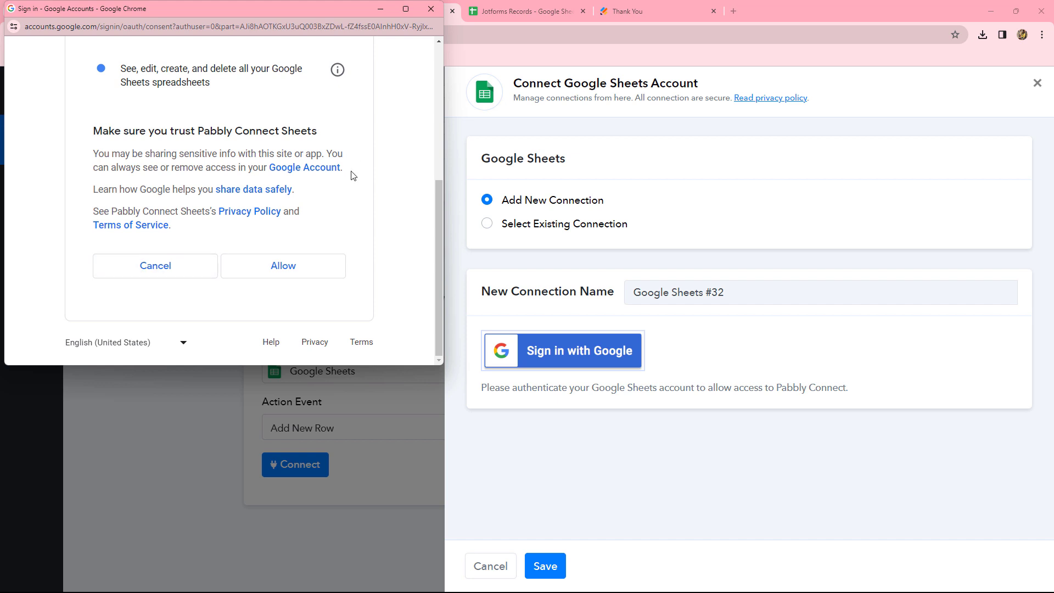
{"action": "left_click", "coordinate": [283, 267]}
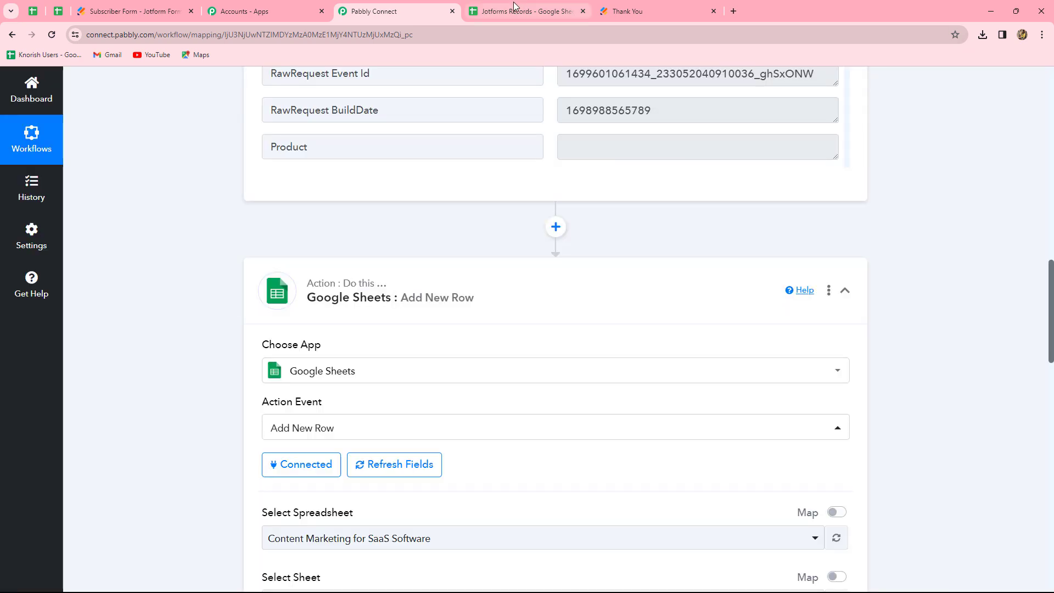
Select the Jotforms Records spreadsheet for the Add New Row action.
{"action": "left_click", "coordinate": [515, 7]}
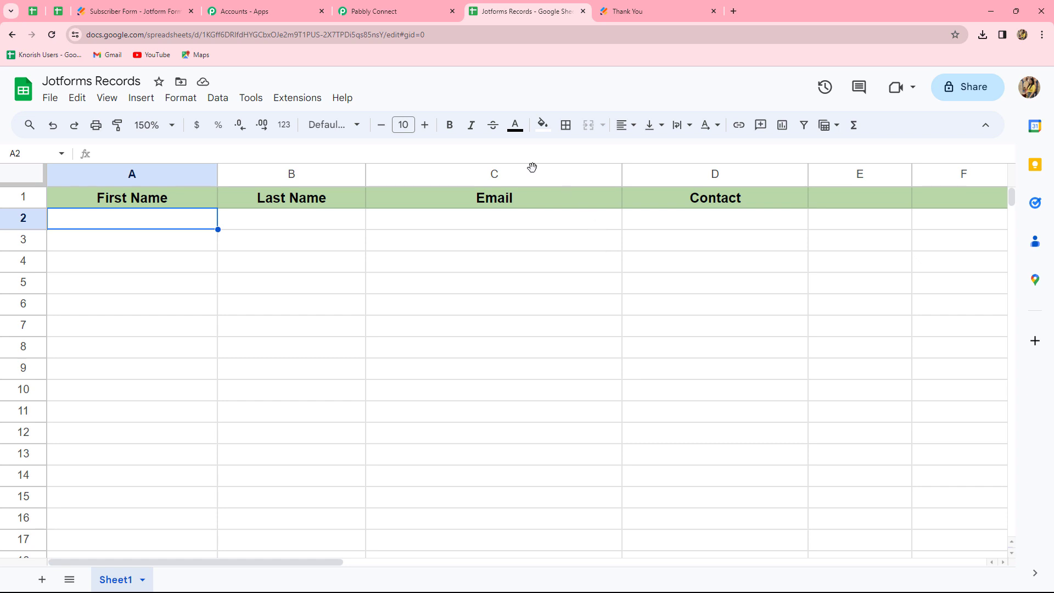
{"action": "left_click", "coordinate": [421, 11]}
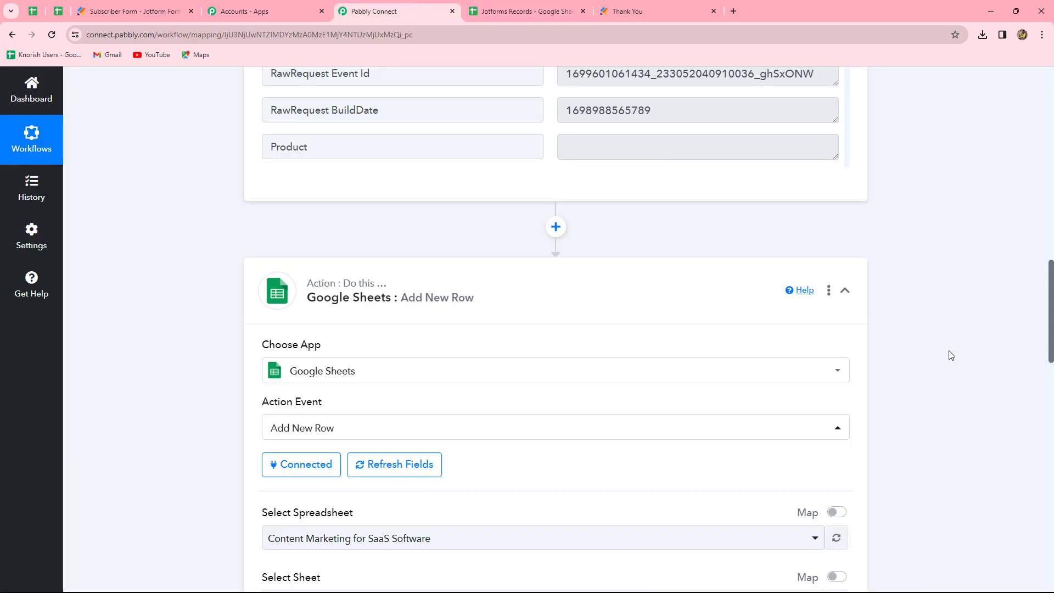
{"action": "scroll", "coordinate": [952, 355], "scroll_direction": "down", "scroll_amount": 3}
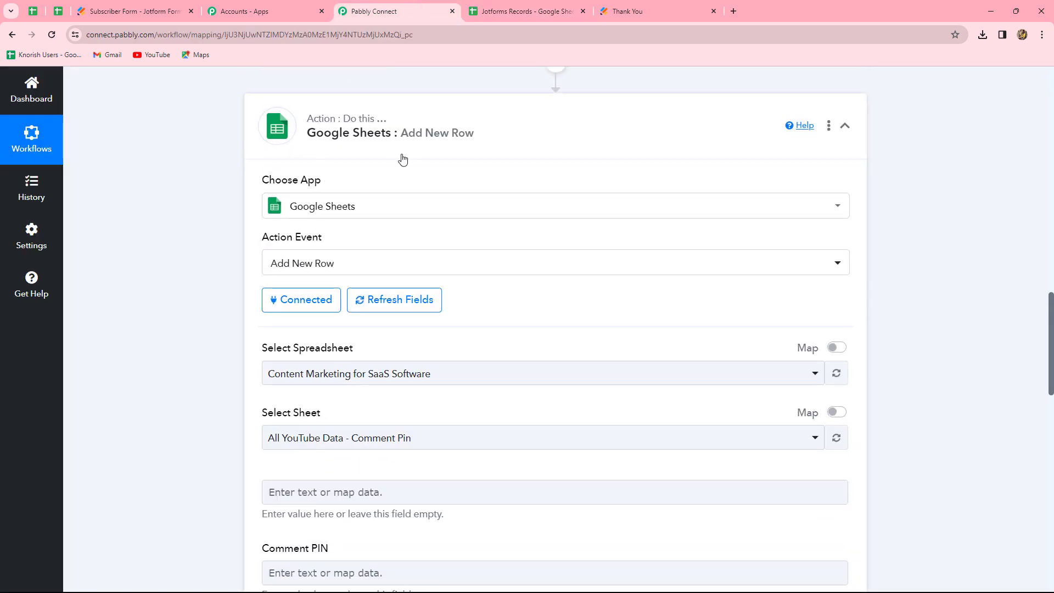
{"action": "scroll", "coordinate": [579, 355], "scroll_direction": "down", "scroll_amount": 2}
{"action": "scroll", "coordinate": [580, 356], "scroll_direction": "up", "scroll_amount": 4}
{"action": "scroll", "coordinate": [579, 358], "scroll_direction": "down", "scroll_amount": 5}
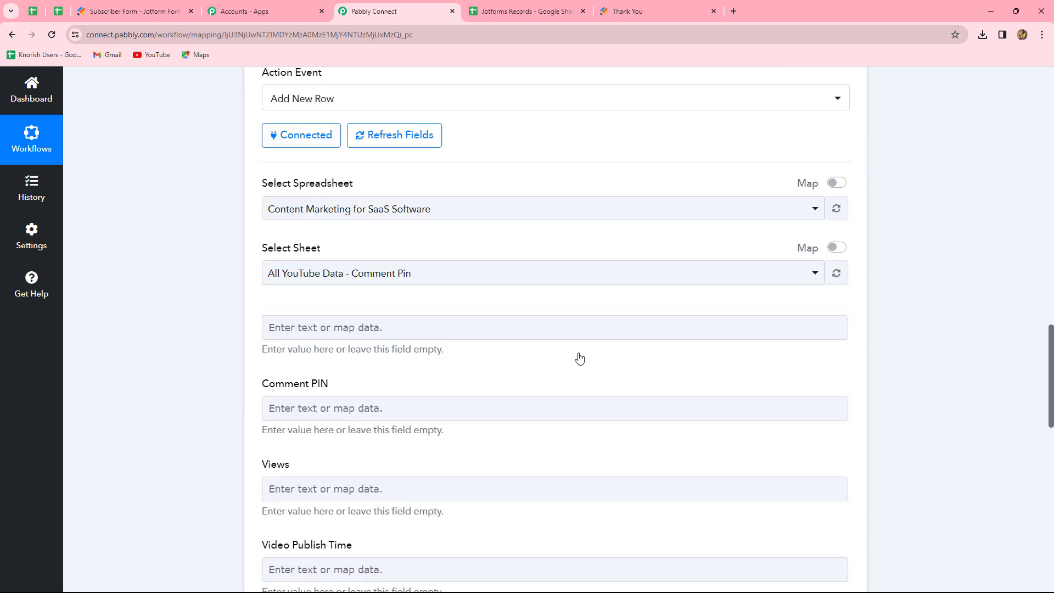
{"action": "scroll", "coordinate": [579, 358], "scroll_direction": "down", "scroll_amount": 10}
{"action": "scroll", "coordinate": [579, 358], "scroll_direction": "up", "scroll_amount": 9}
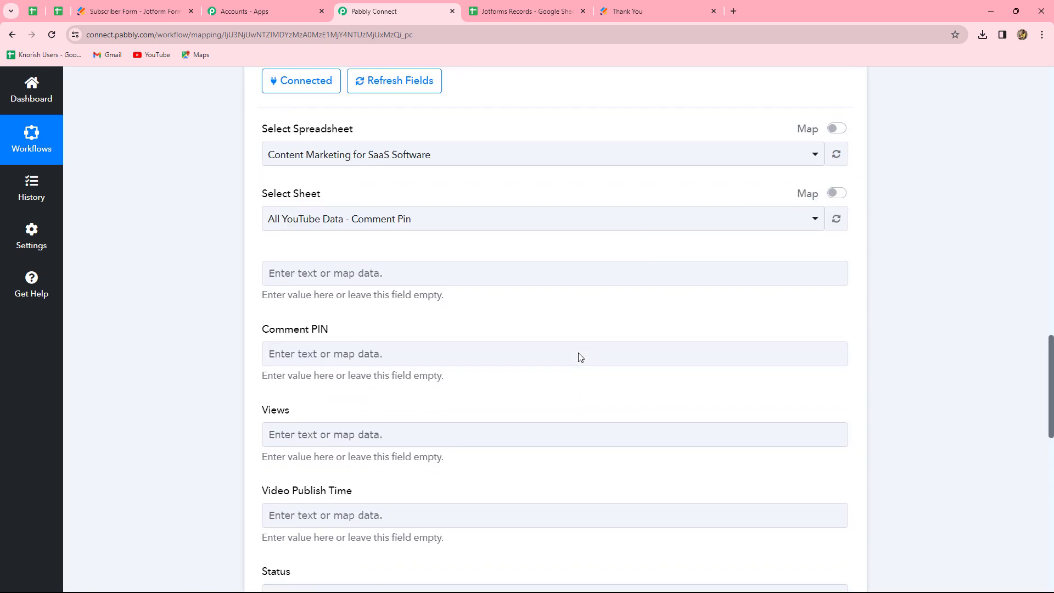
{"action": "scroll", "coordinate": [581, 356], "scroll_direction": "up", "scroll_amount": 5}
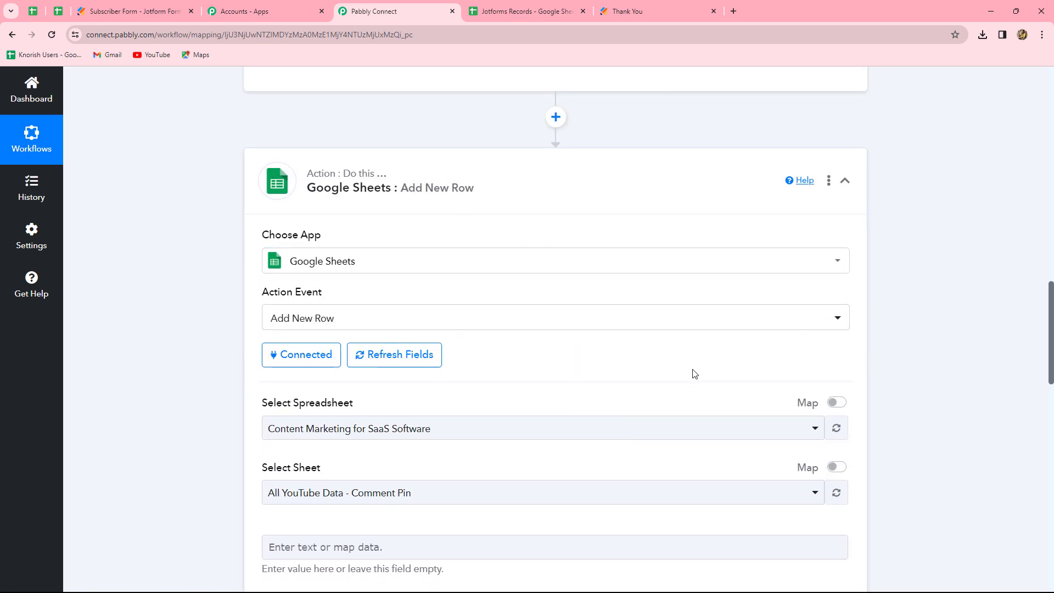
{"action": "scroll", "coordinate": [989, 309], "scroll_direction": "down", "scroll_amount": 2}
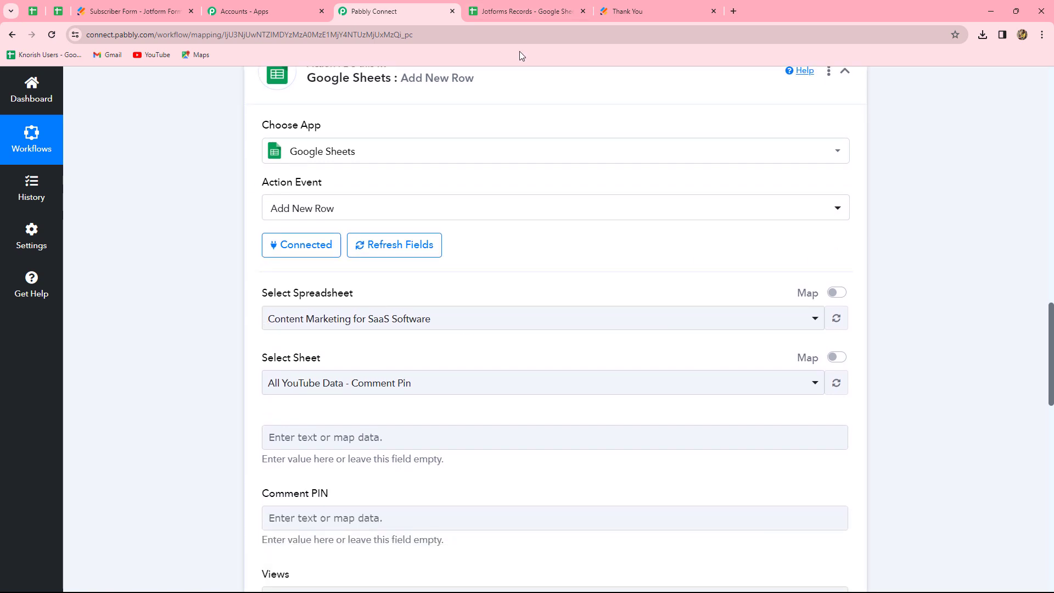
{"action": "left_click", "coordinate": [522, 11]}
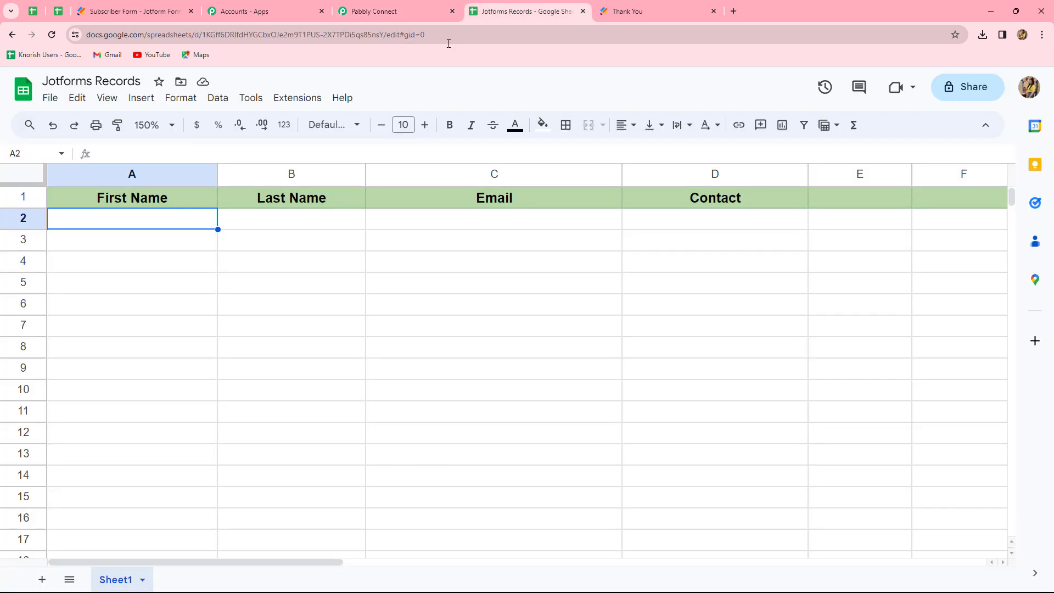
{"action": "left_click", "coordinate": [396, 12]}
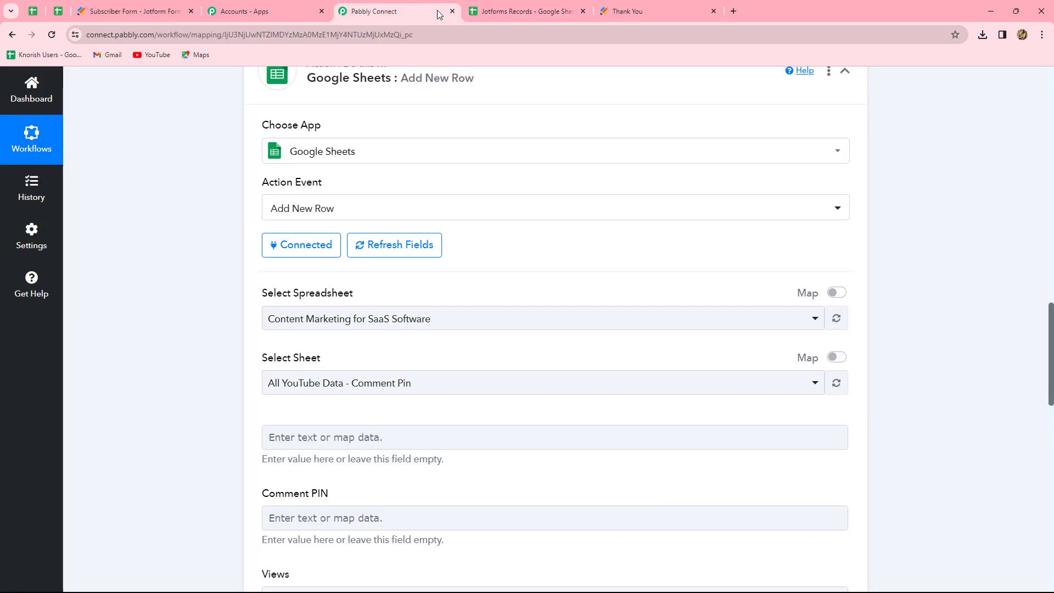
{"action": "left_click", "coordinate": [390, 323]}
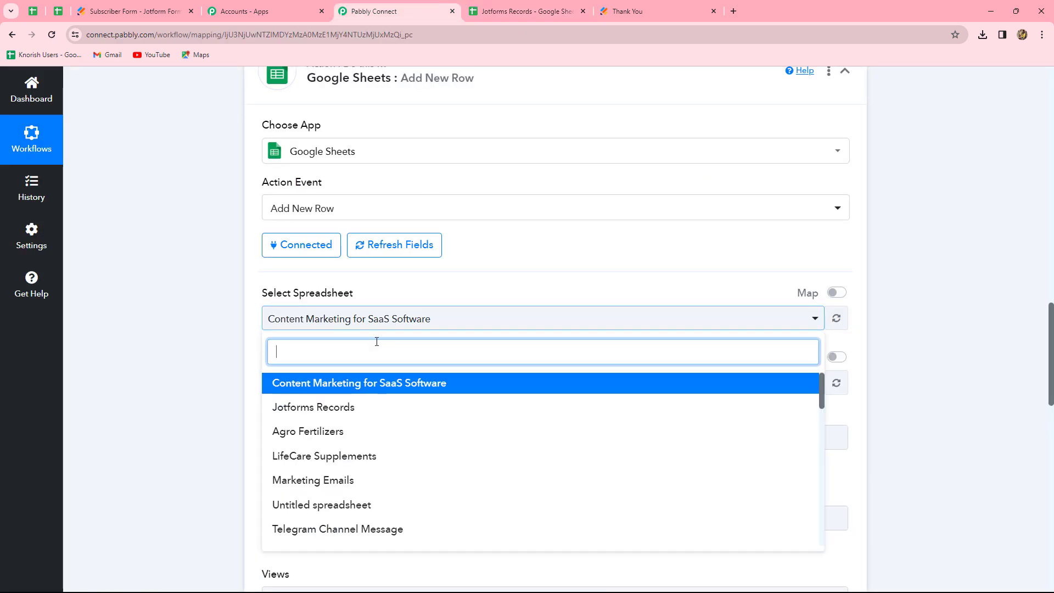
{"action": "left_click", "coordinate": [313, 409]}
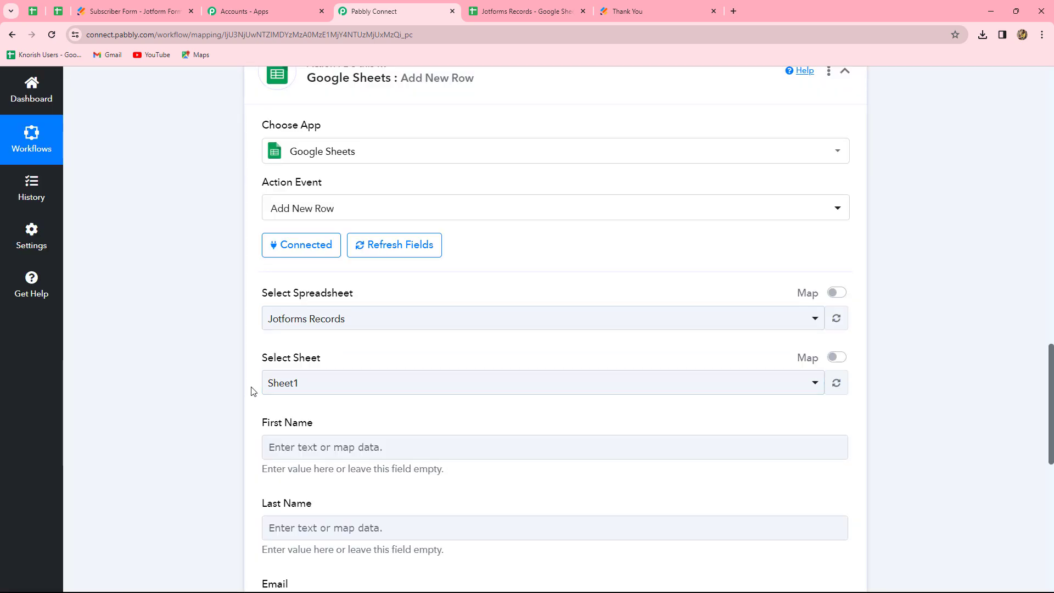
Compare the spreadsheet's column headers with the action's field list and the captured webhook response.
{"action": "left_click", "coordinate": [503, 12]}
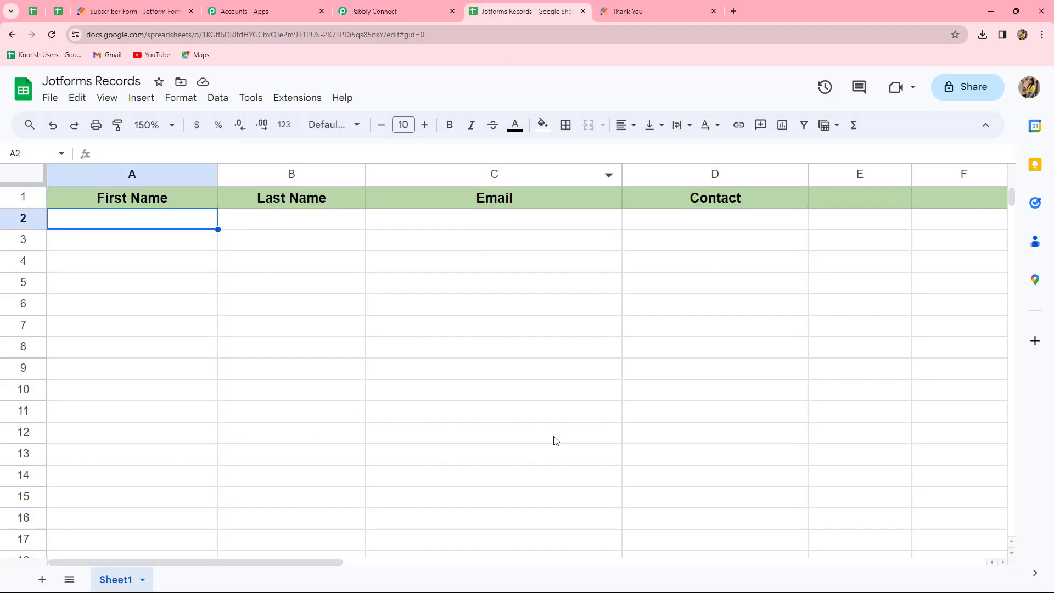
{"action": "left_click", "coordinate": [382, 17]}
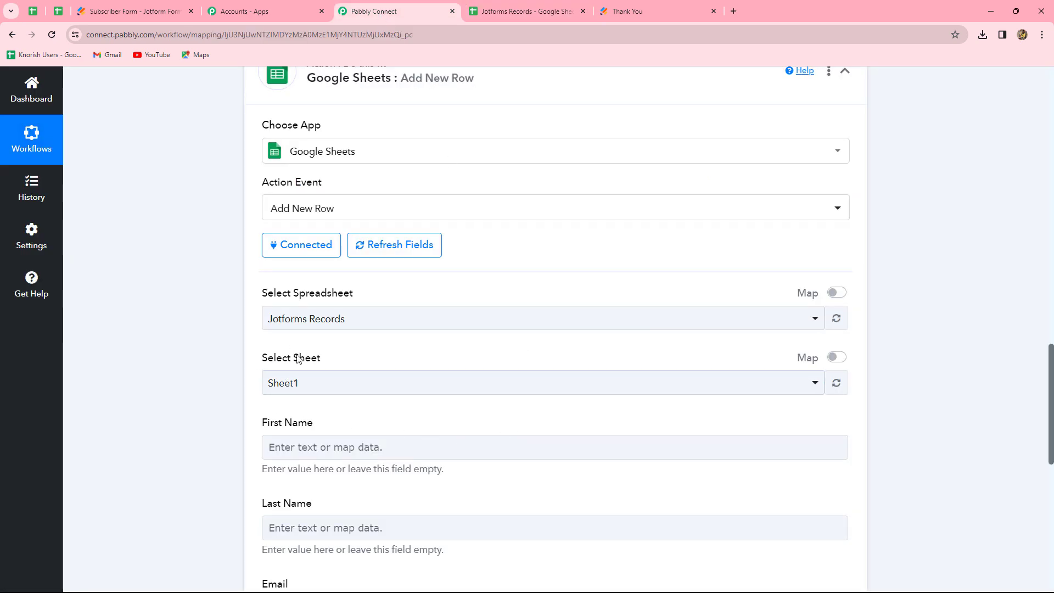
{"action": "scroll", "coordinate": [882, 471], "scroll_direction": "down", "scroll_amount": 5}
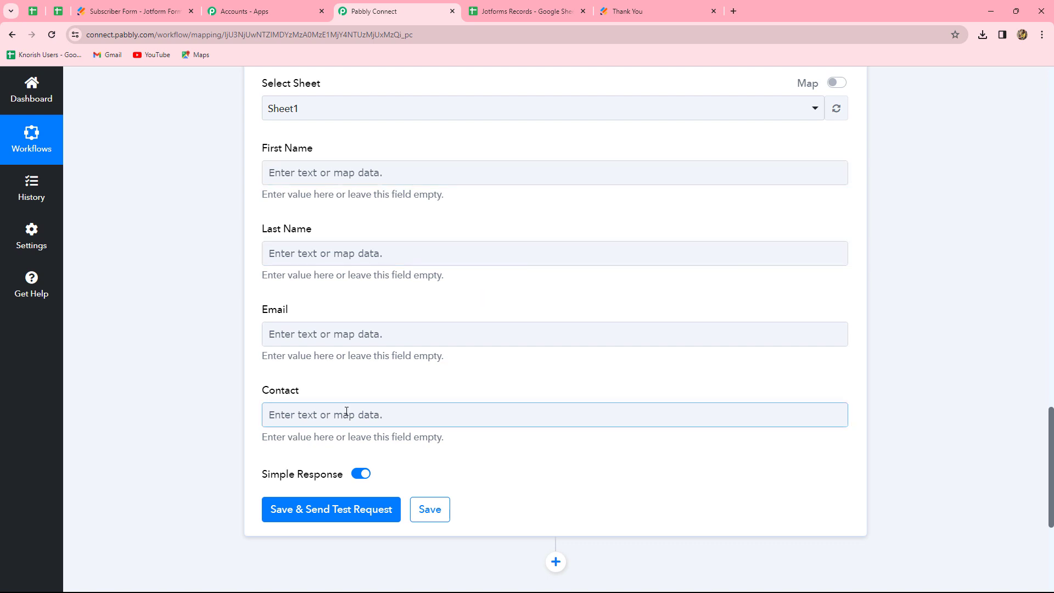
{"action": "left_click", "coordinate": [520, 17]}
{"action": "left_click", "coordinate": [383, 14]}
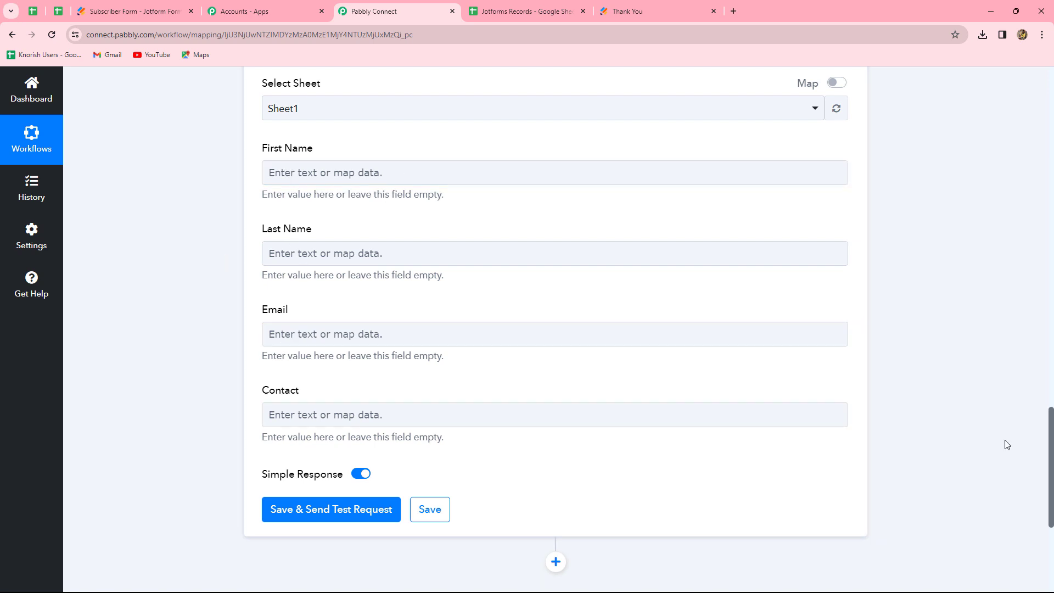
{"action": "scroll", "coordinate": [1007, 444], "scroll_direction": "up", "scroll_amount": 4}
{"action": "scroll", "coordinate": [1007, 443], "scroll_direction": "up", "scroll_amount": 13}
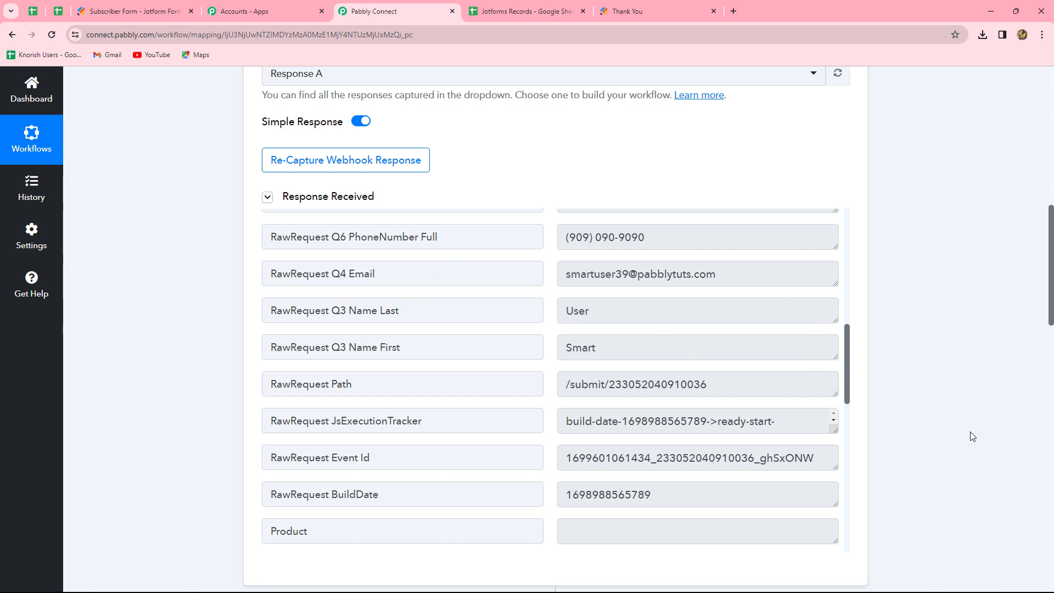
{"action": "scroll", "coordinate": [969, 434], "scroll_direction": "down", "scroll_amount": 15}
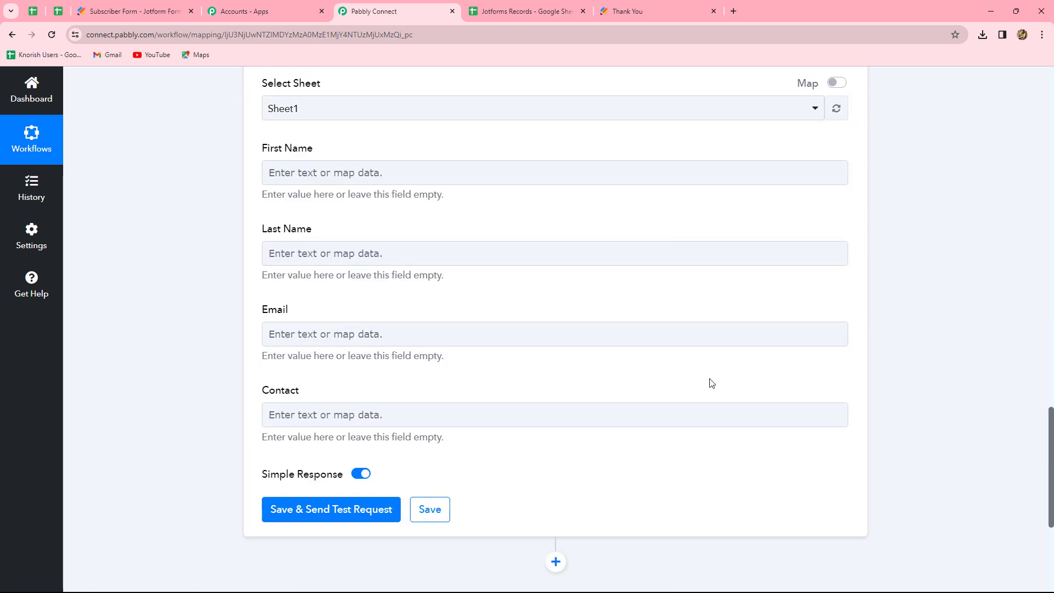
Map the First Name field to the Jotform response's RawRequest Q3 Name First value.
{"action": "left_click", "coordinate": [315, 174]}
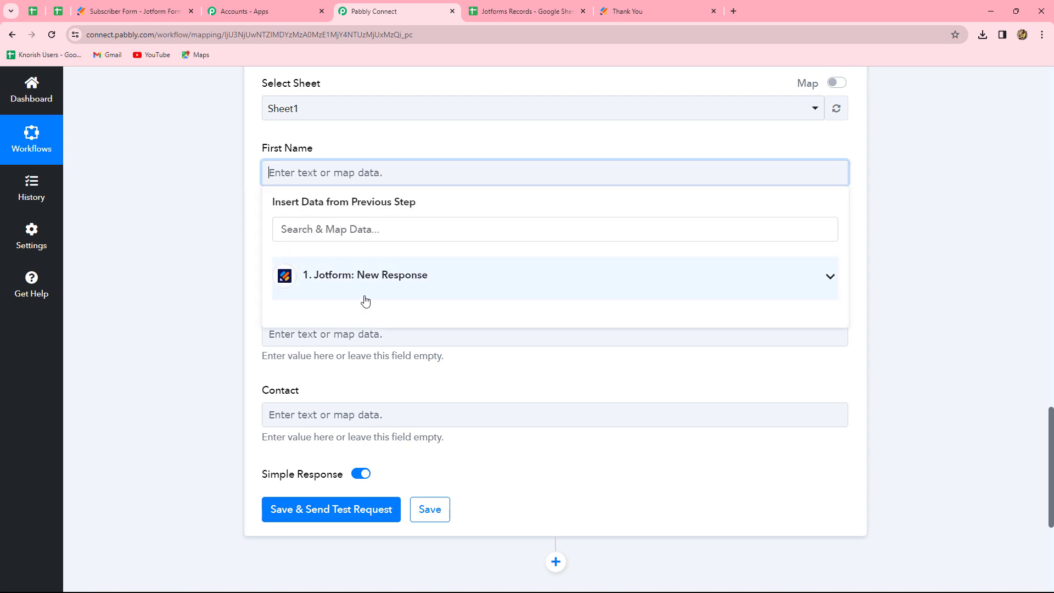
{"action": "left_click", "coordinate": [417, 284]}
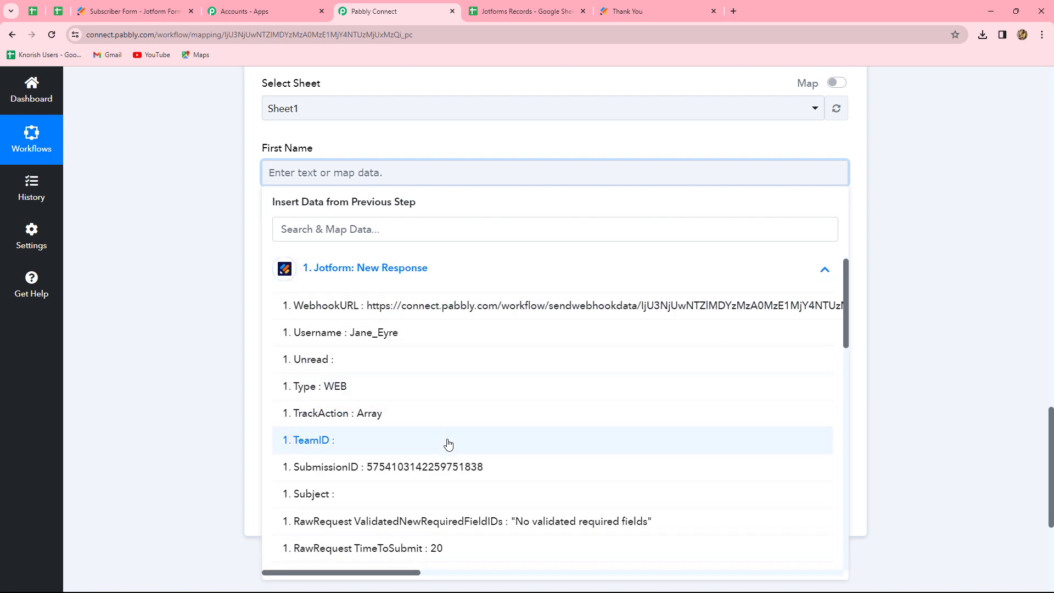
{"action": "scroll", "coordinate": [447, 442], "scroll_direction": "down", "scroll_amount": 3}
{"action": "scroll", "coordinate": [448, 443], "scroll_direction": "down", "scroll_amount": 7}
{"action": "scroll", "coordinate": [448, 443], "scroll_direction": "up", "scroll_amount": 7}
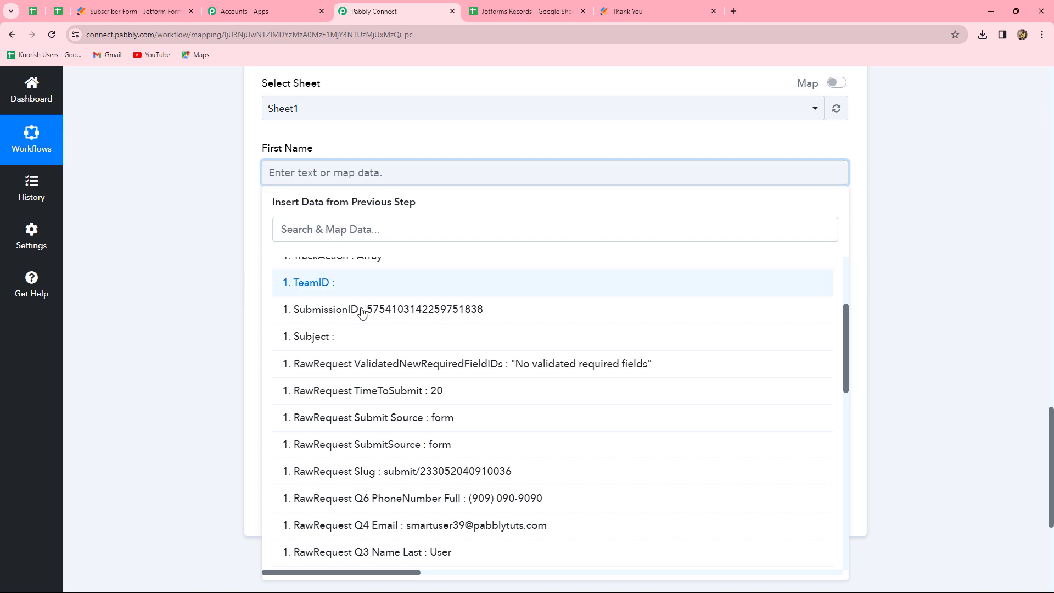
{"action": "scroll", "coordinate": [460, 404], "scroll_direction": "down", "scroll_amount": 3}
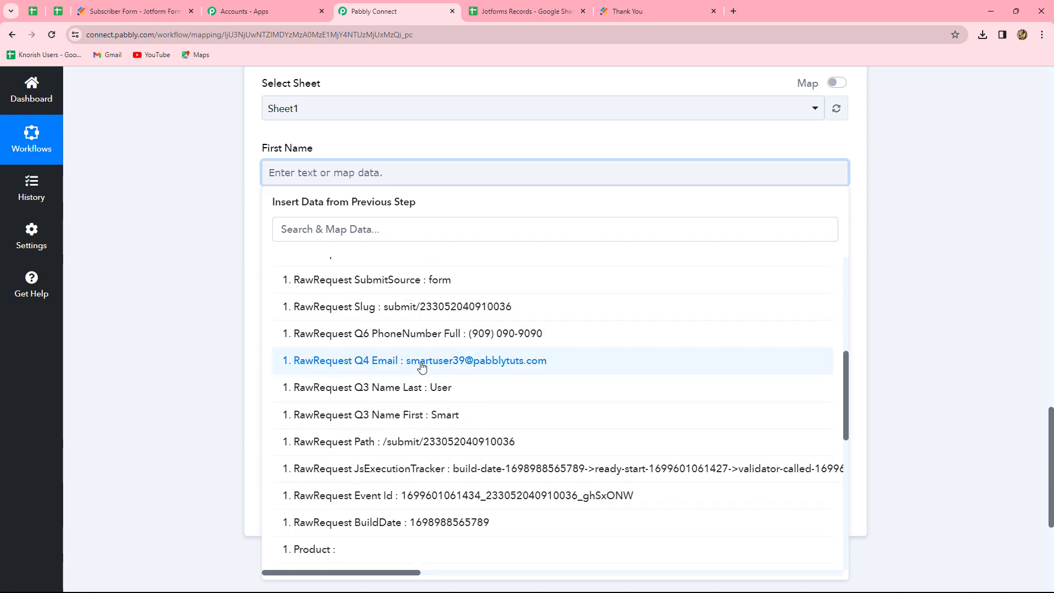
{"action": "scroll", "coordinate": [460, 403], "scroll_direction": "up", "scroll_amount": 4}
{"action": "left_click", "coordinate": [311, 229]}
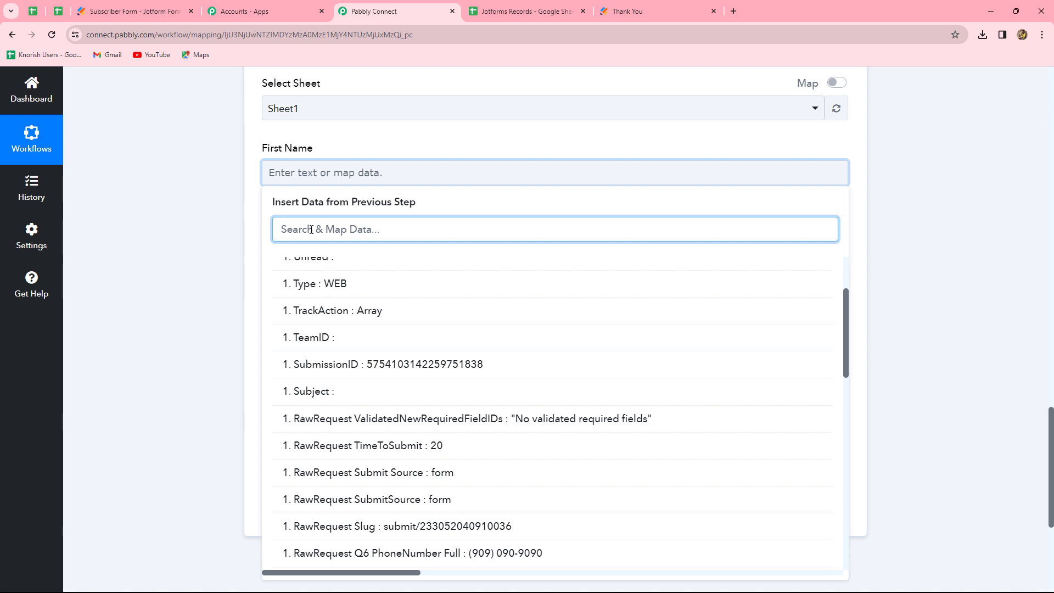
{"action": "type", "text": "First"}
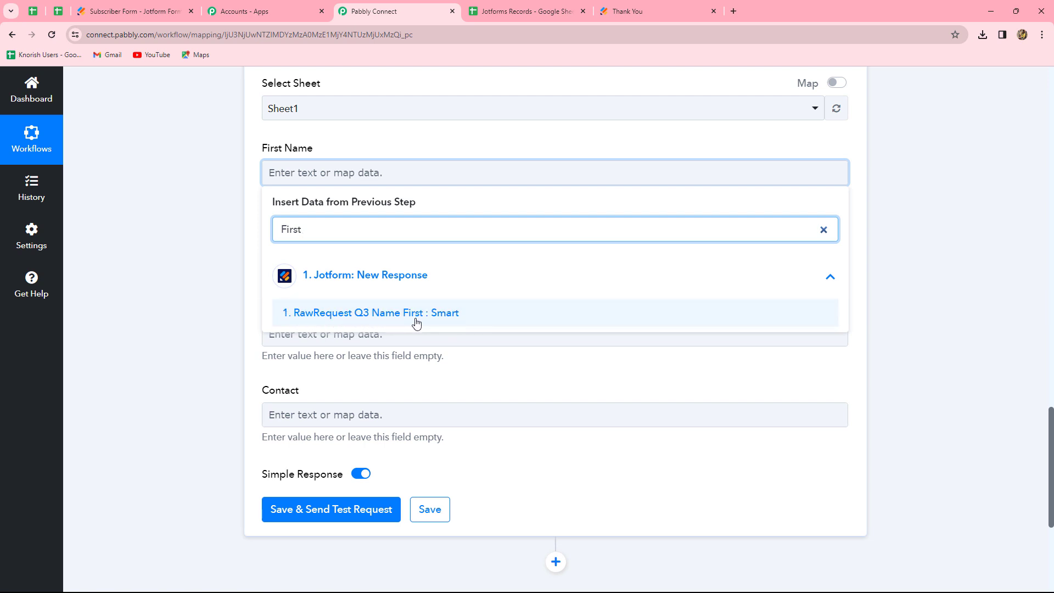
{"action": "left_click", "coordinate": [454, 323]}
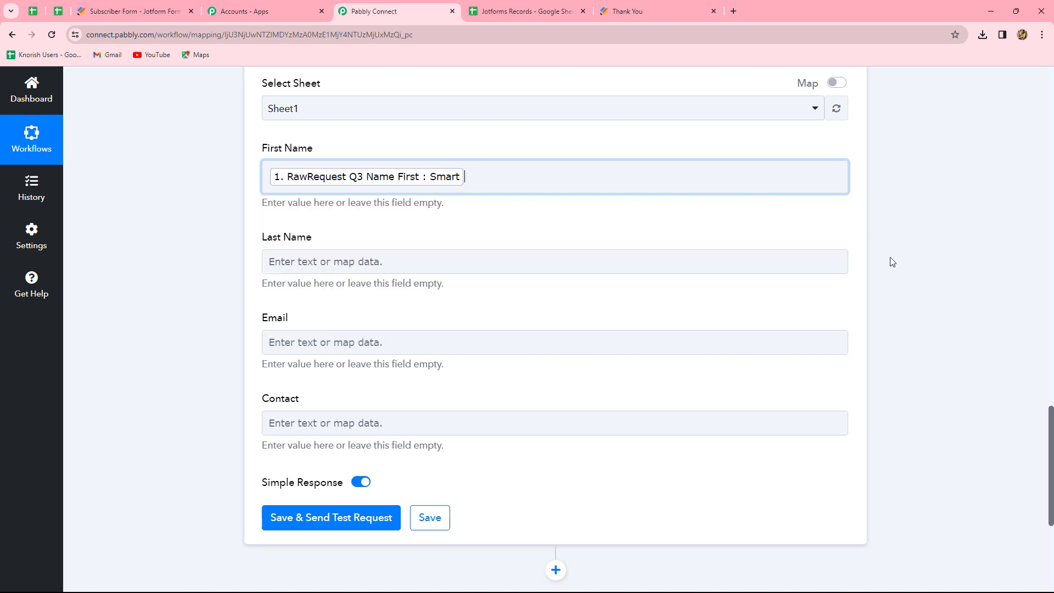
Map the Last Name field to the Jotform response's RawRequest Q3 Name Last value.
{"action": "left_click", "coordinate": [987, 247]}
{"action": "scroll", "coordinate": [400, 219], "scroll_direction": "down", "scroll_amount": 2}
{"action": "scroll", "coordinate": [401, 219], "scroll_direction": "up", "scroll_amount": 3}
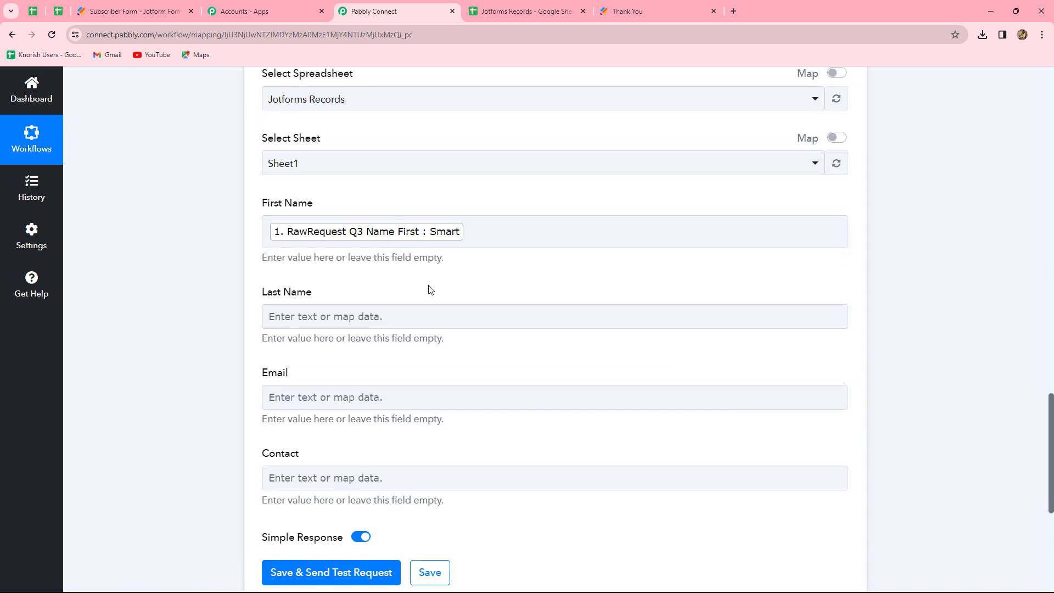
{"action": "scroll", "coordinate": [428, 289], "scroll_direction": "down", "scroll_amount": 1}
{"action": "scroll", "coordinate": [428, 280], "scroll_direction": "down", "scroll_amount": 2}
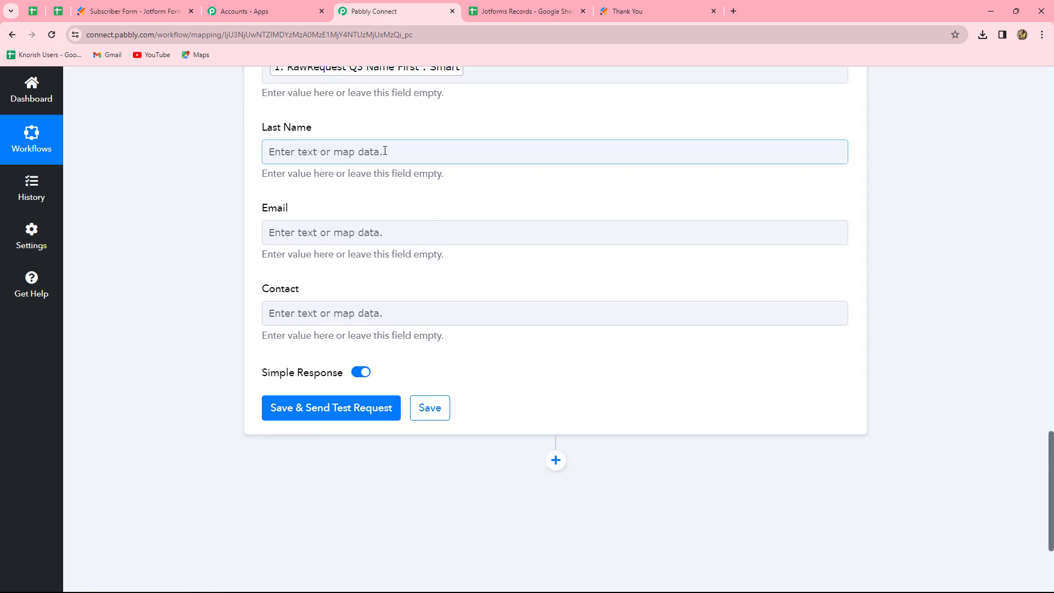
{"action": "left_click", "coordinate": [483, 152]}
{"action": "left_click", "coordinate": [363, 209]}
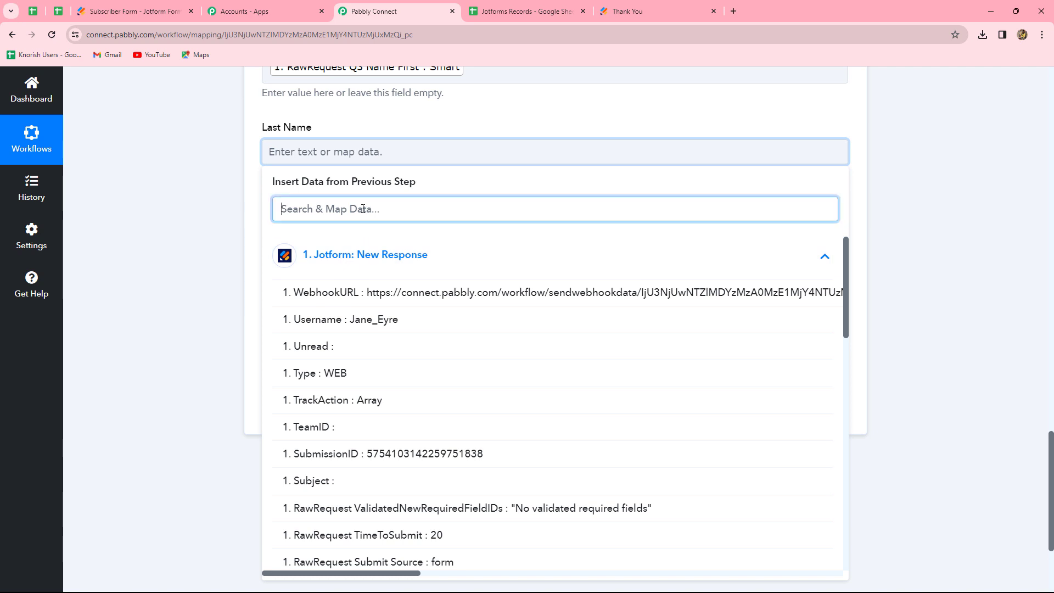
{"action": "type", "text": "last"}
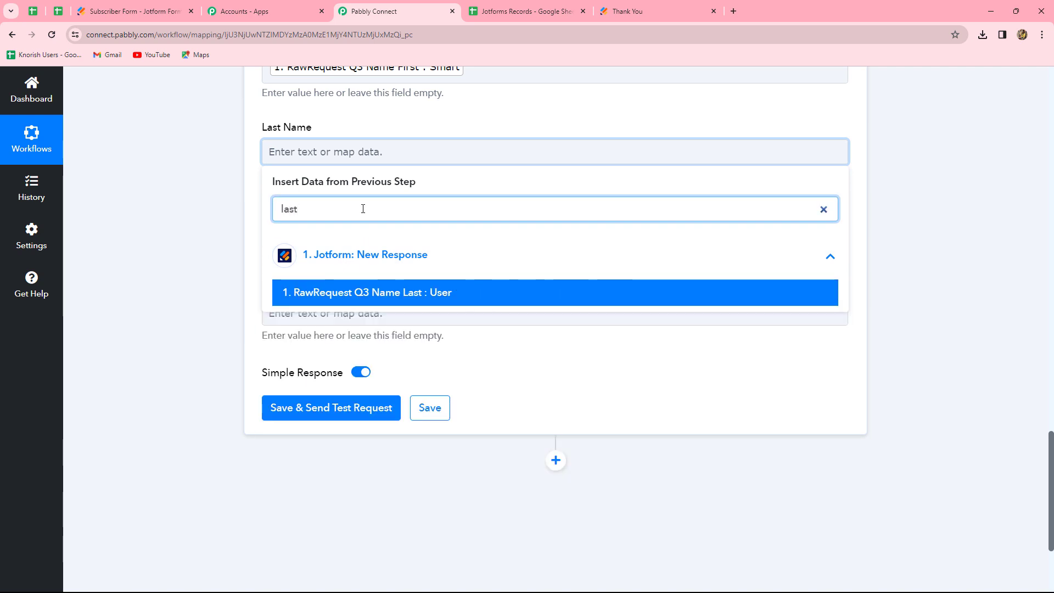
{"action": "left_click", "coordinate": [376, 291]}
Map Email to RawRequest Q4 Email and Contact to RawRequest Q6 PhoneNumber Full from the Jotform response.
{"action": "left_click", "coordinate": [339, 344]}
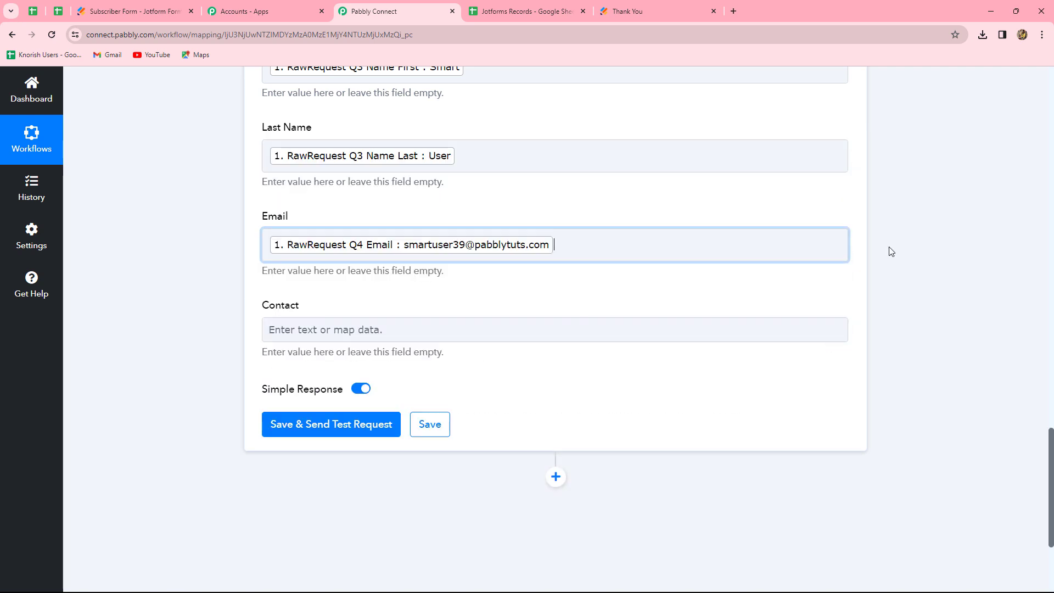
{"action": "left_click", "coordinate": [357, 331]}
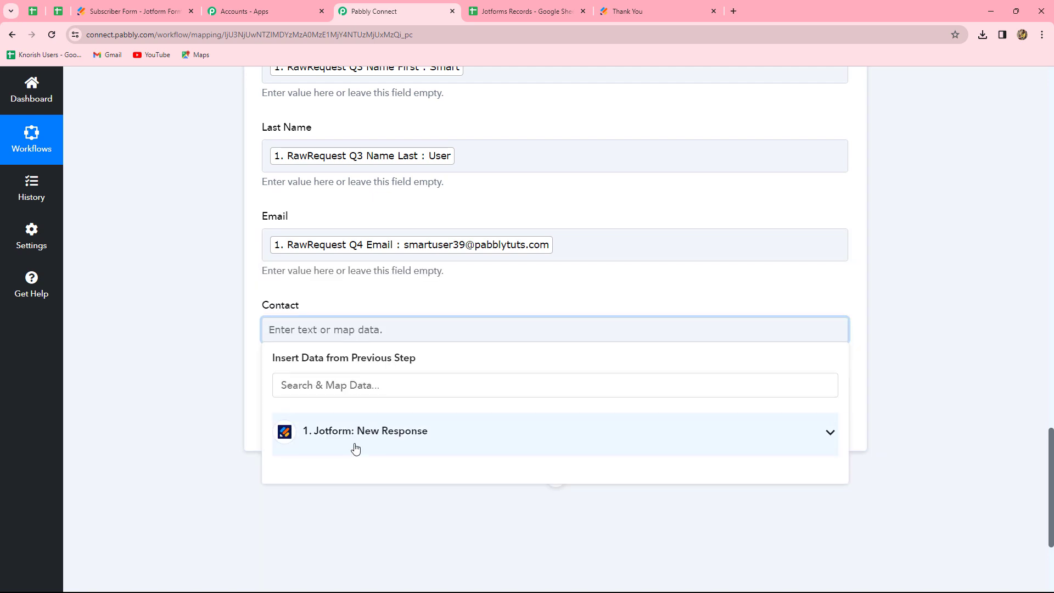
{"action": "left_click", "coordinate": [354, 442]}
{"action": "left_click", "coordinate": [385, 494]}
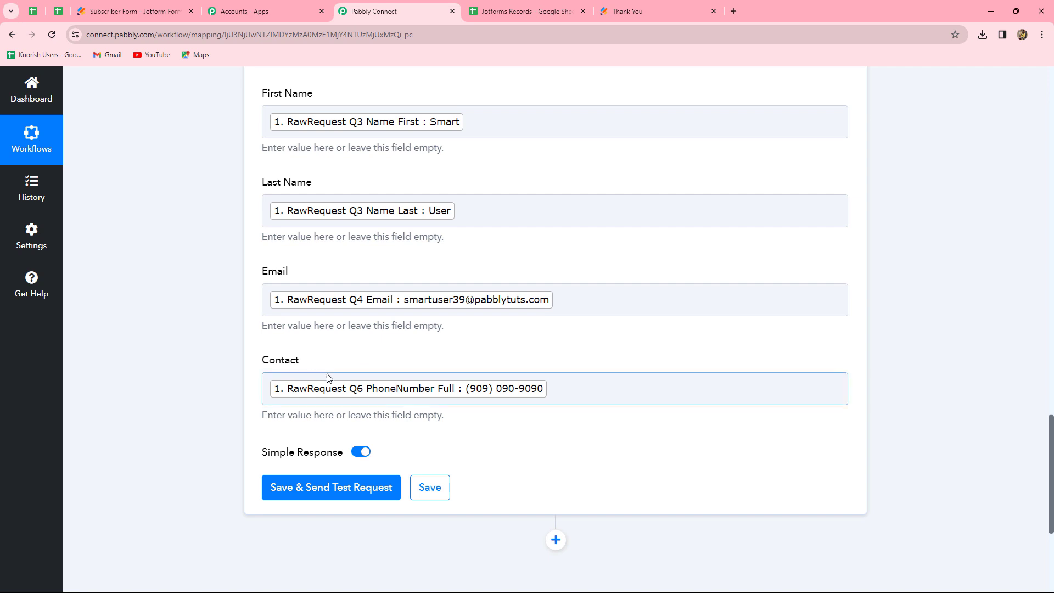
Save the Add New Row action with a test request, then check the Jotforms Records sheet for the new row.
{"action": "scroll", "coordinate": [901, 333], "scroll_direction": "up", "scroll_amount": 4}
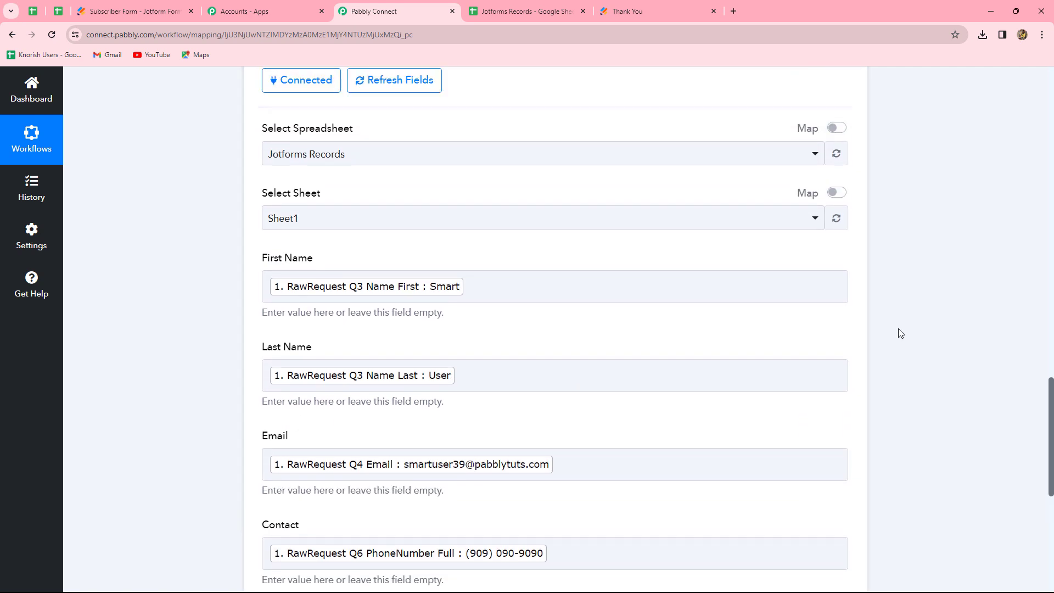
{"action": "scroll", "coordinate": [900, 334], "scroll_direction": "down", "scroll_amount": 9}
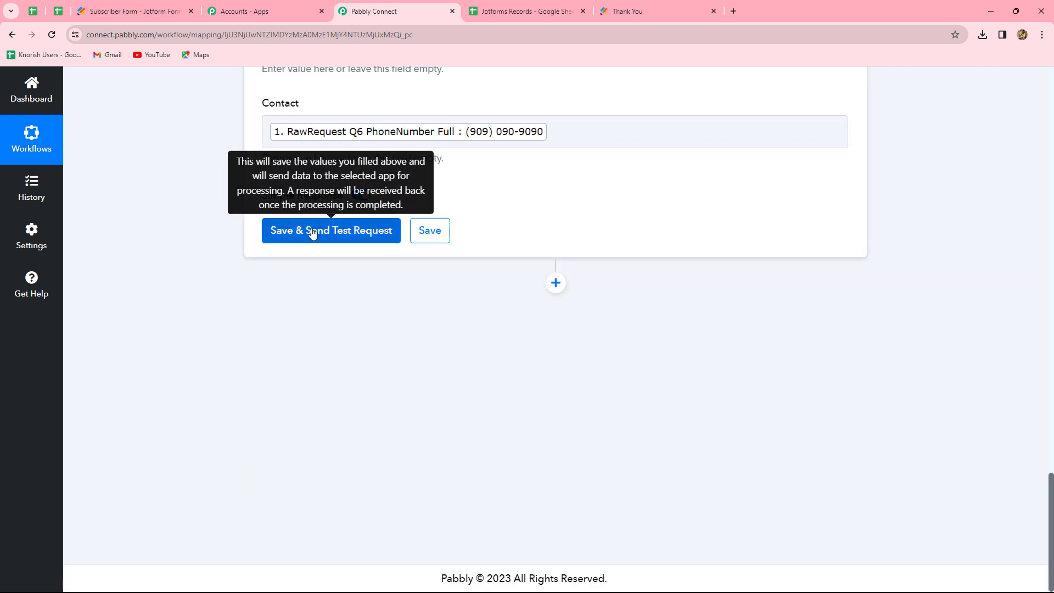
{"action": "left_click", "coordinate": [311, 233]}
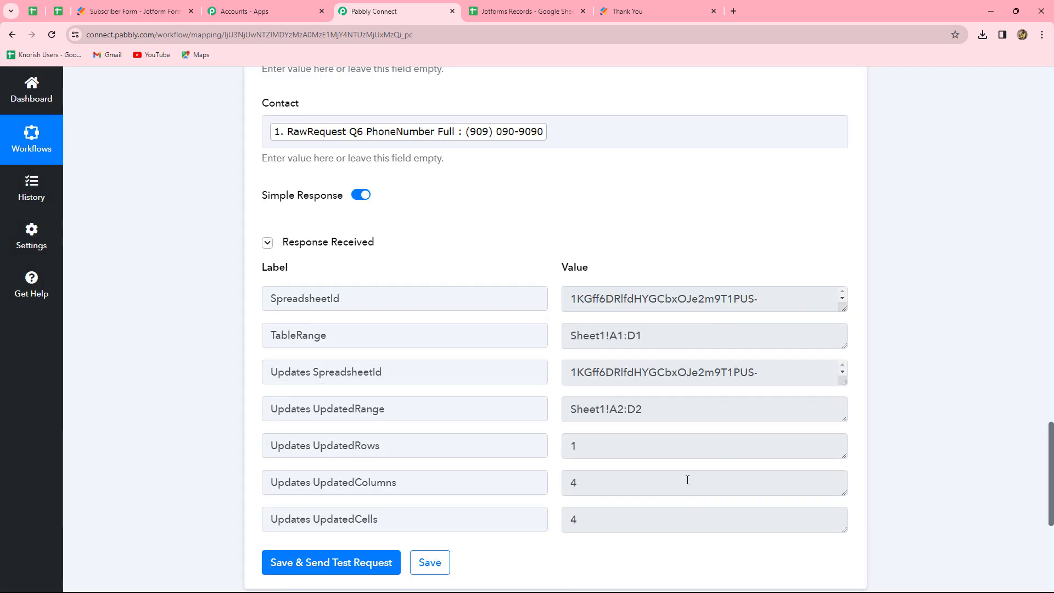
{"action": "scroll", "coordinate": [678, 406], "scroll_direction": "down", "scroll_amount": 4}
{"action": "scroll", "coordinate": [678, 409], "scroll_direction": "up", "scroll_amount": 3}
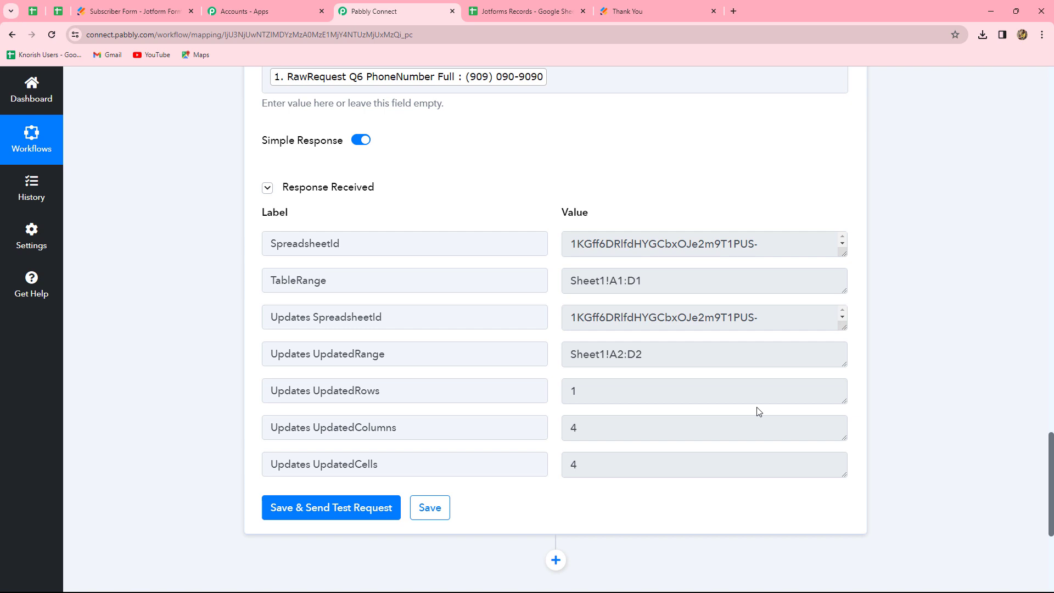
{"action": "scroll", "coordinate": [734, 367], "scroll_direction": "up", "scroll_amount": 7}
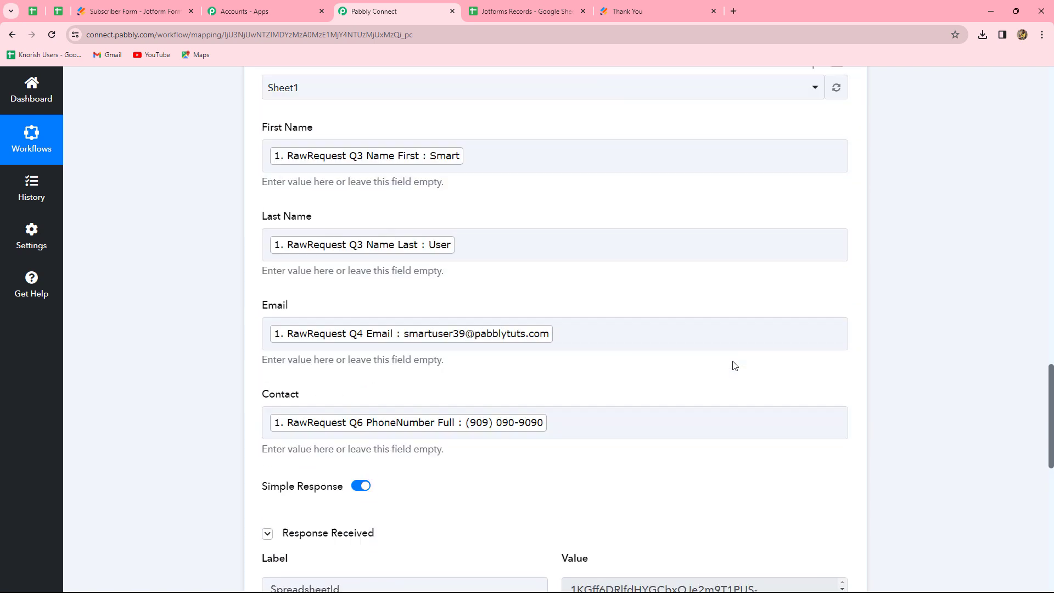
{"action": "key", "text": "ctrl+Tab"}
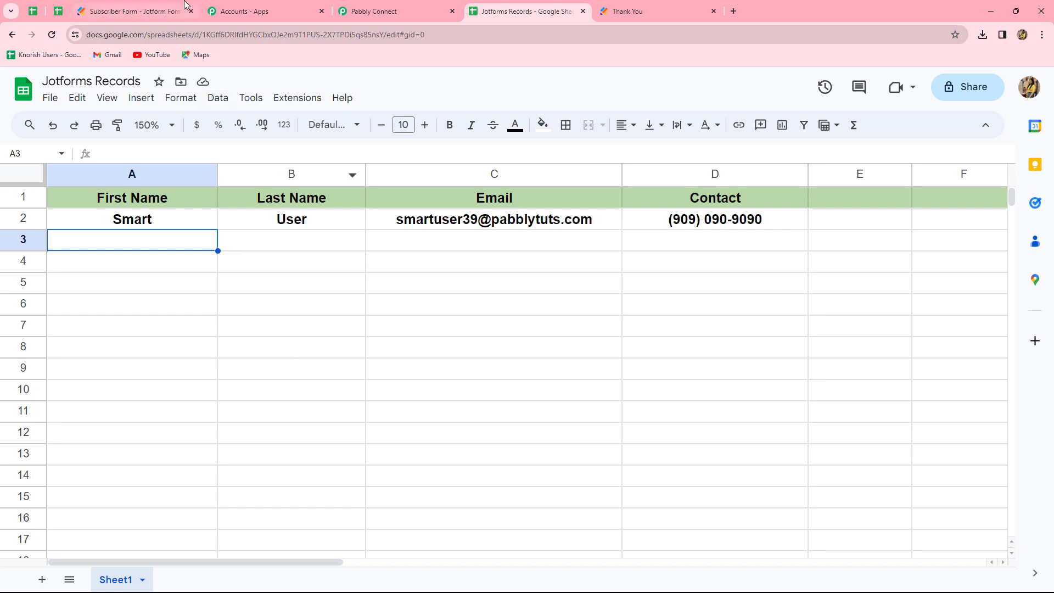
Copy the Subscriber Form's share link and open it in a new browser tab.
{"action": "left_click", "coordinate": [147, 11]}
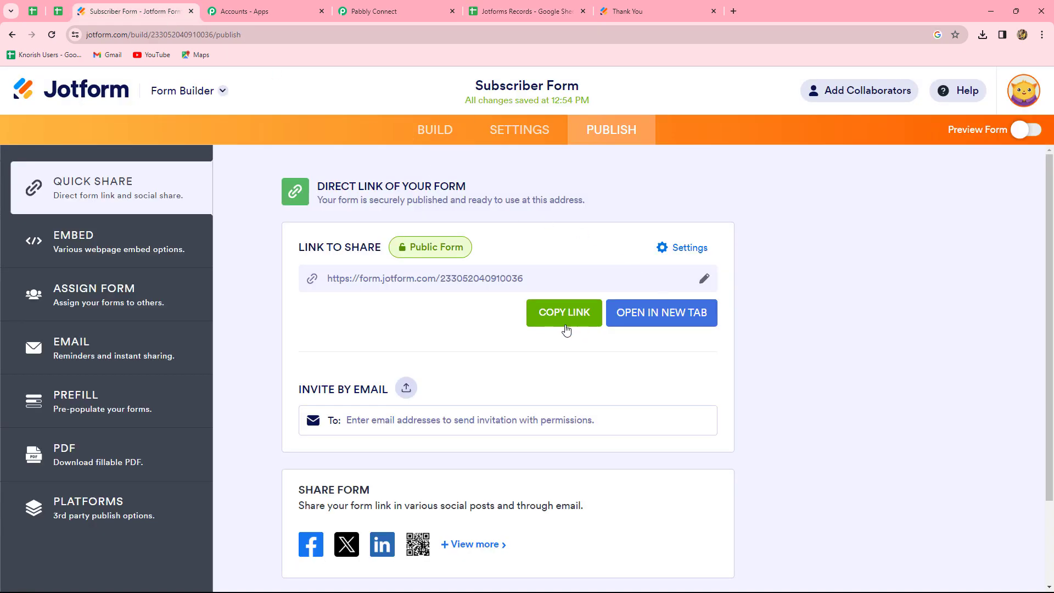
{"action": "left_click", "coordinate": [559, 313]}
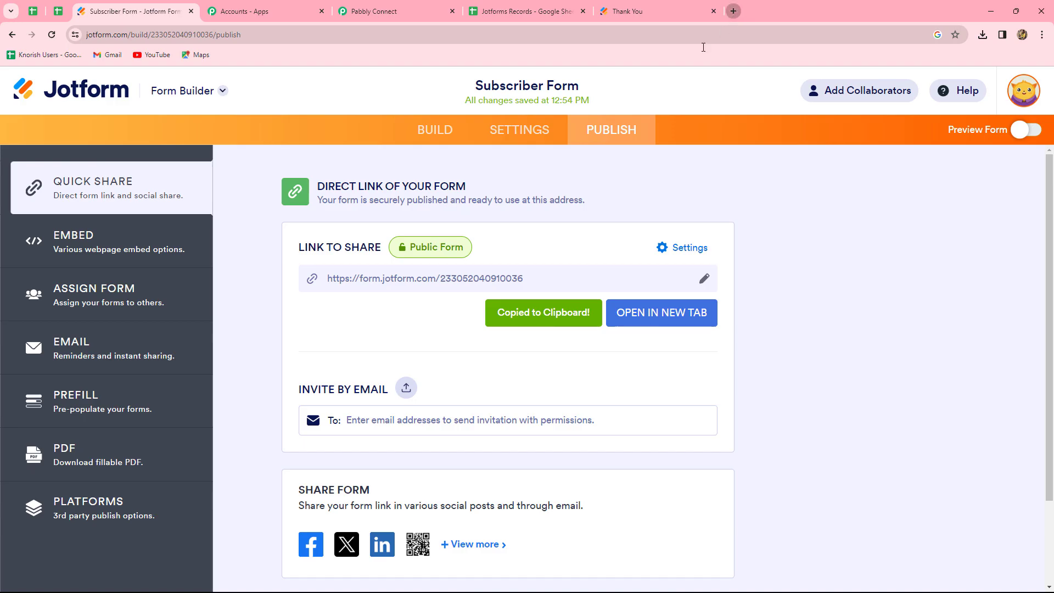
{"action": "left_click", "coordinate": [734, 11]}
{"action": "left_click", "coordinate": [437, 282]}
{"action": "key", "text": "ctrl+v"}
{"action": "key", "text": "Return"}
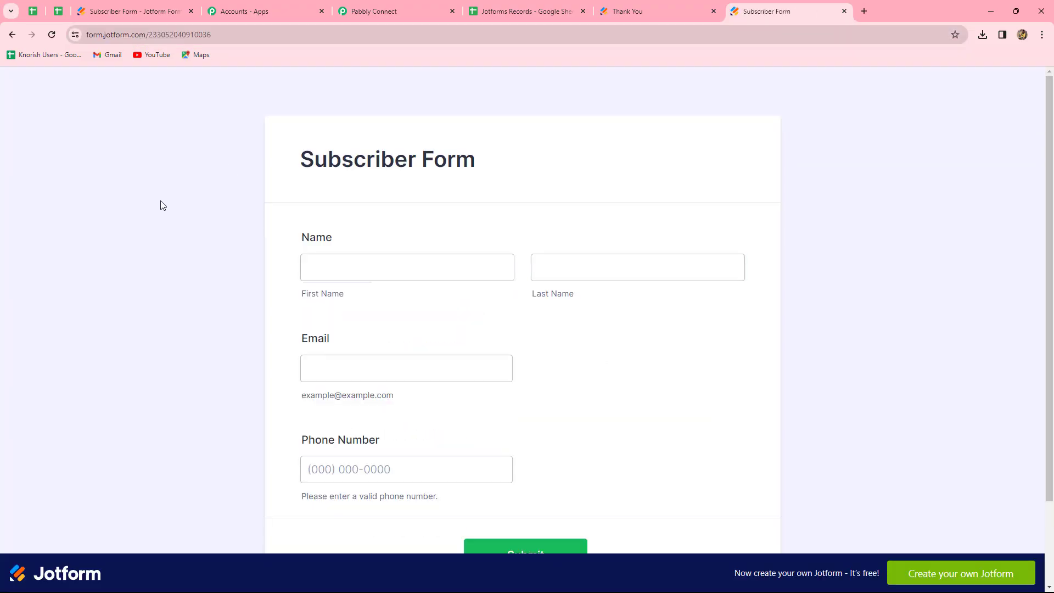
Fill in the Subscriber Form with first name Test, last name User, an e-mail address and phone number, and submit it.
{"action": "left_click", "coordinate": [346, 271]}
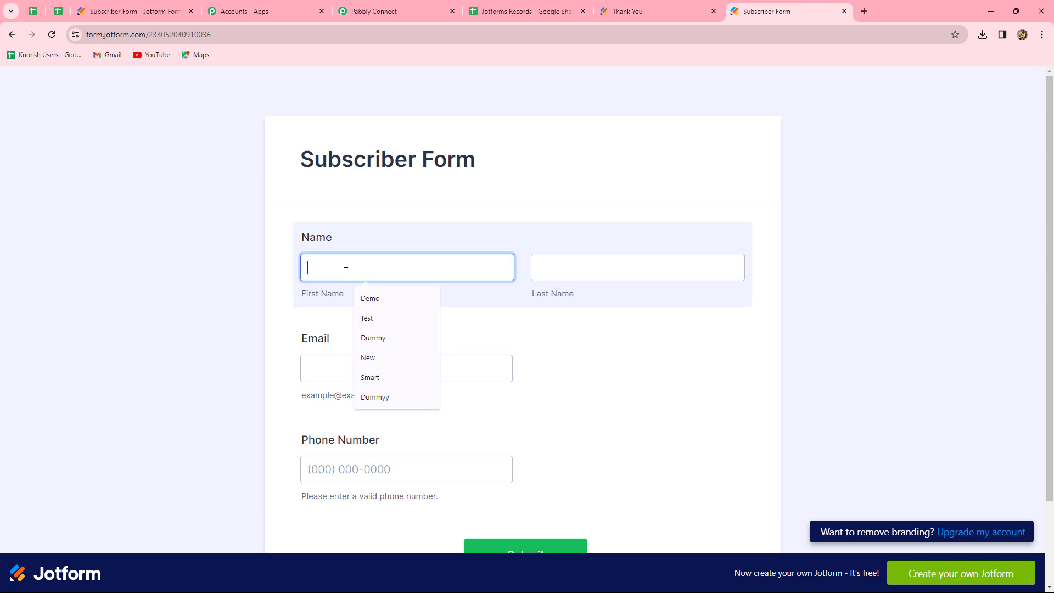
{"action": "type", "text": "Test"}
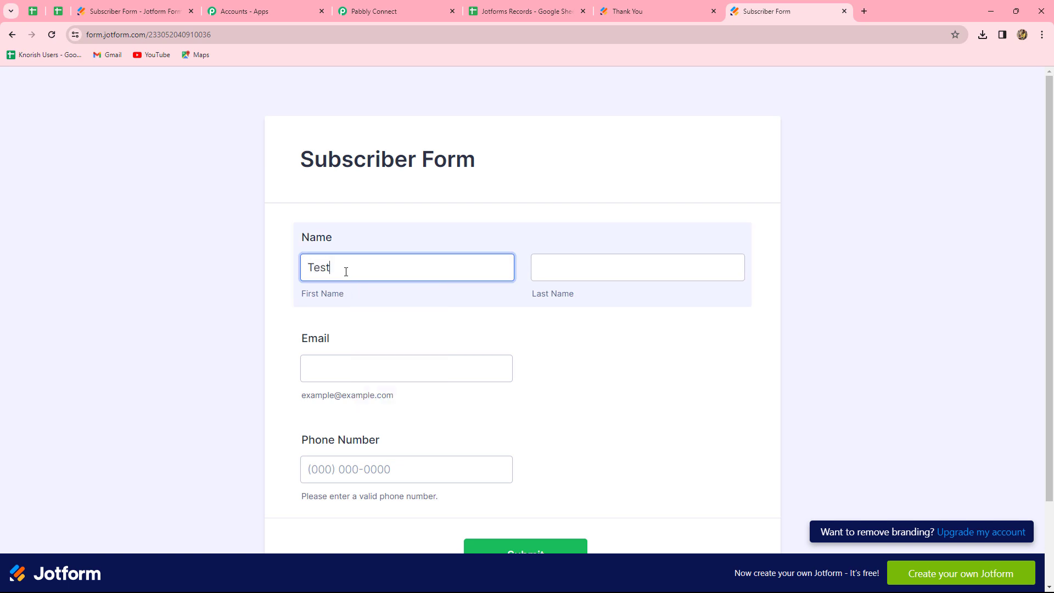
{"action": "left_click", "coordinate": [642, 275]}
{"action": "type", "text": "User"}
{"action": "left_click", "coordinate": [483, 358]}
{"action": "left_click", "coordinate": [411, 409]}
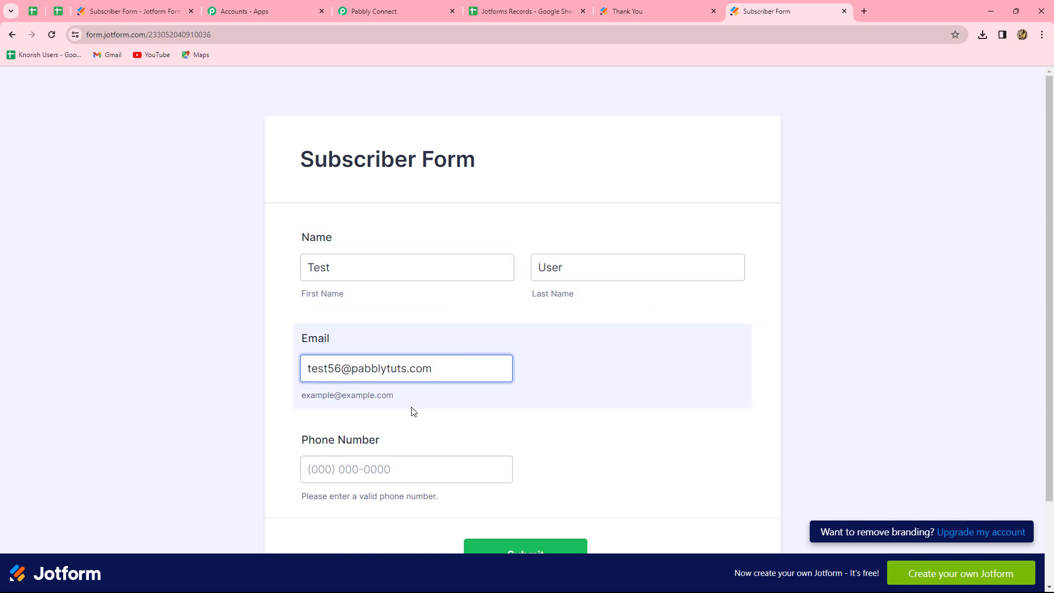
{"action": "left_click", "coordinate": [389, 473]}
{"action": "key", "text": "Down"}
{"action": "key", "text": "Down"}
{"action": "key", "text": "Down"}
{"action": "key", "text": "Down"}
{"action": "key", "text": "Down"}
{"action": "key", "text": "Return"}
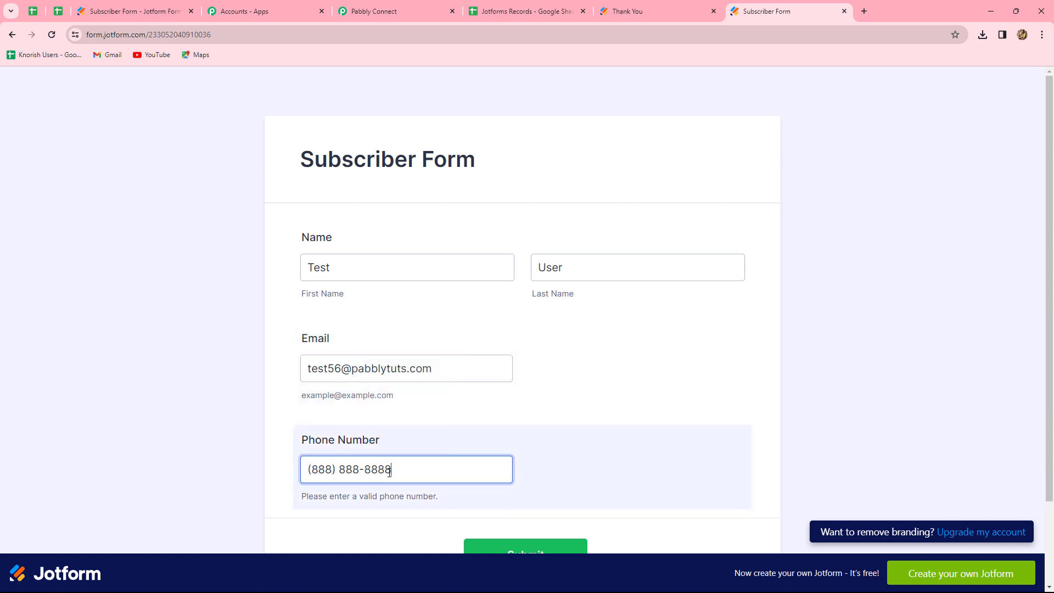
{"action": "scroll", "coordinate": [480, 489], "scroll_direction": "down", "scroll_amount": 2}
{"action": "left_click", "coordinate": [513, 457]}
{"action": "left_click", "coordinate": [513, 457]}
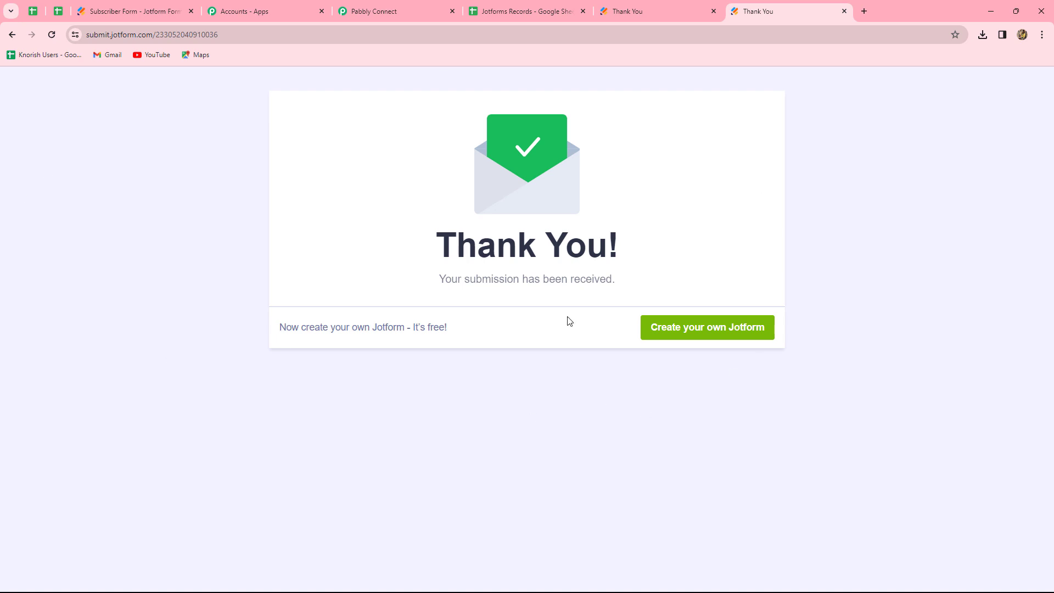
Check the Jotforms Records sheet for the submitted row and collapse the Google Sheets action in the workflow.
{"action": "left_click", "coordinate": [505, 10]}
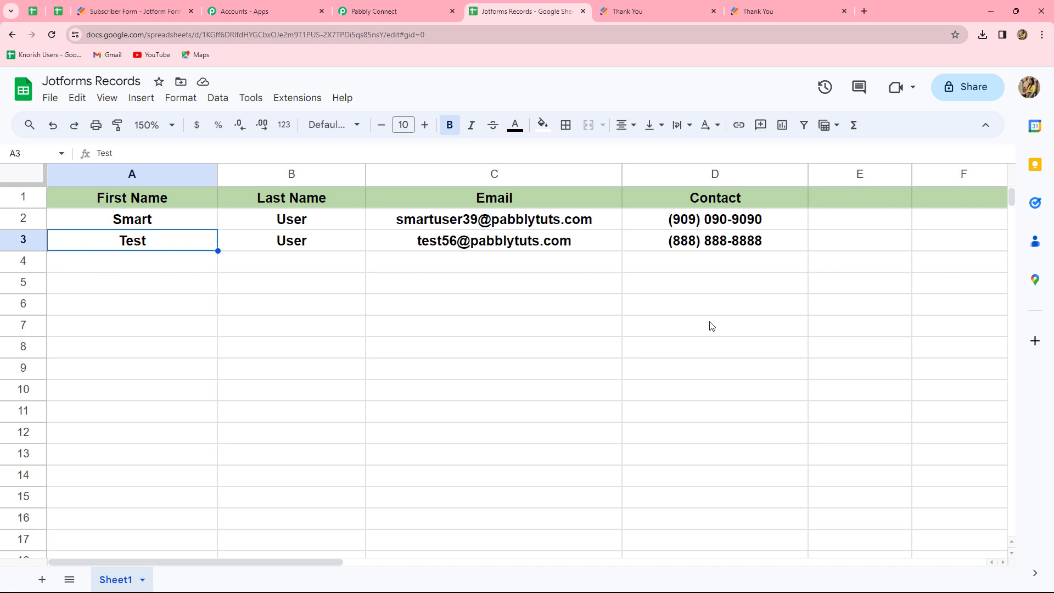
{"action": "left_click", "coordinate": [371, 5]}
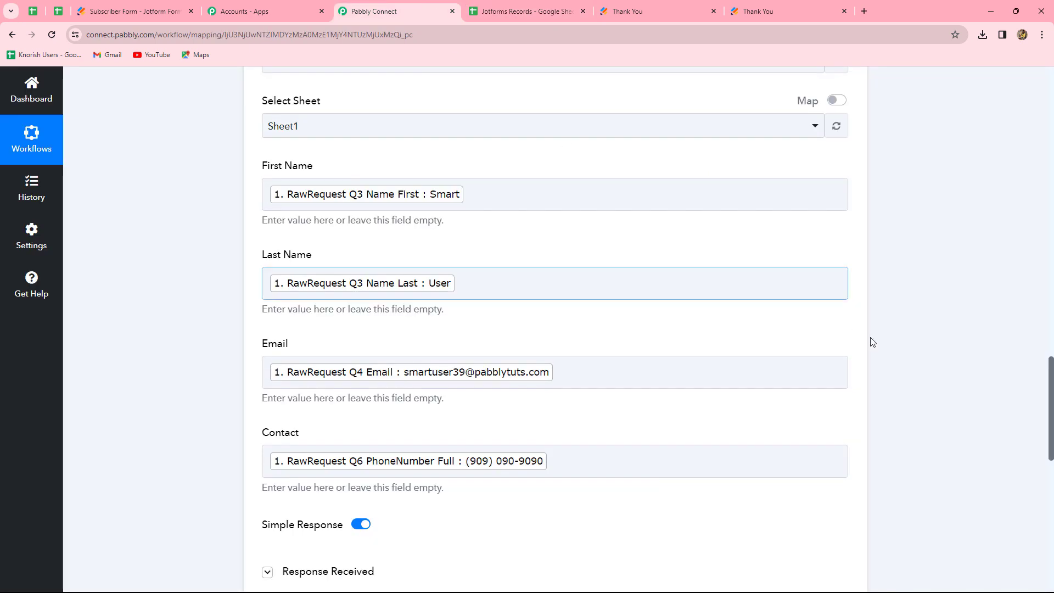
{"action": "scroll", "coordinate": [949, 379], "scroll_direction": "up", "scroll_amount": 10}
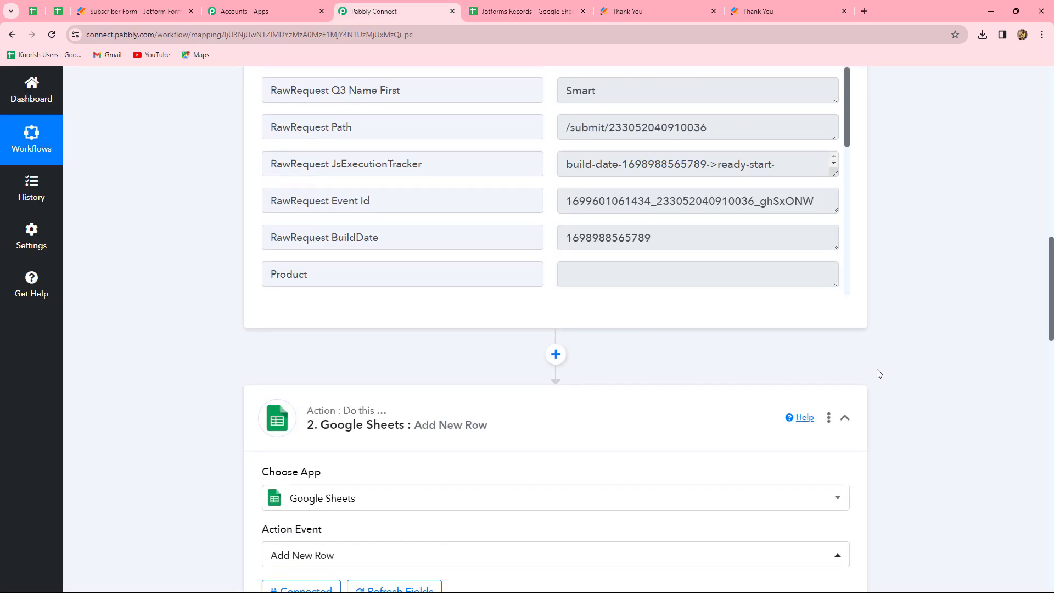
{"action": "left_click", "coordinate": [845, 418]}
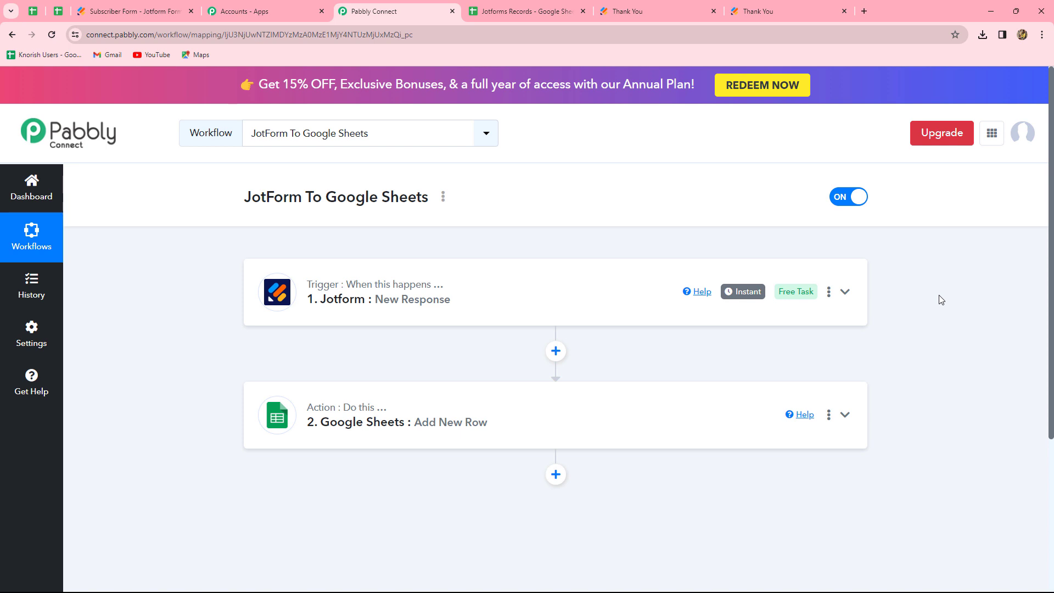
Add a new action step to the workflow and search its app list for Gmail.
{"action": "scroll", "coordinate": [941, 300], "scroll_direction": "down", "scroll_amount": 3}
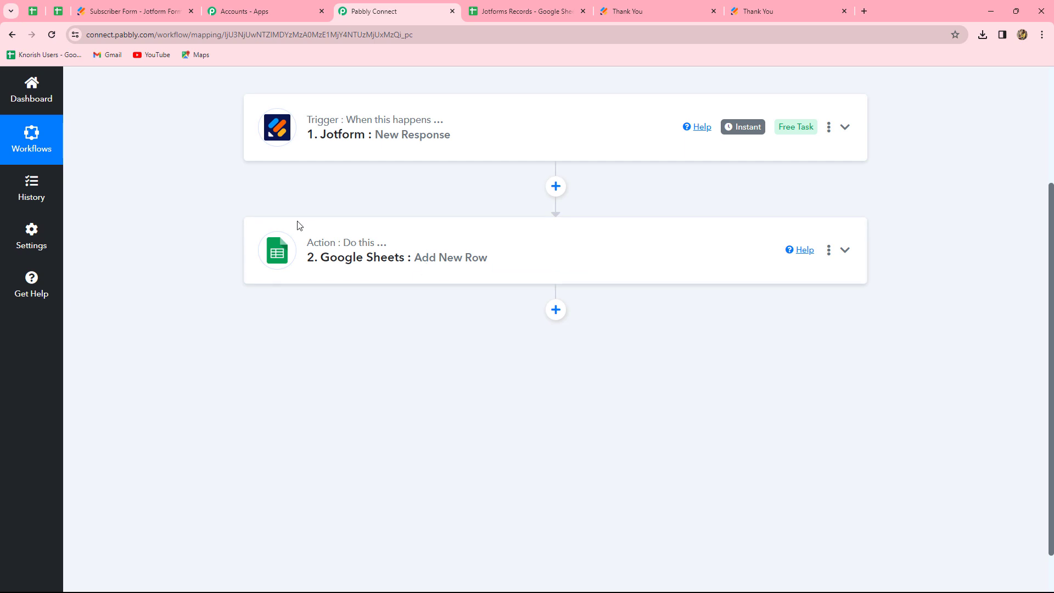
{"action": "left_click", "coordinate": [555, 311]}
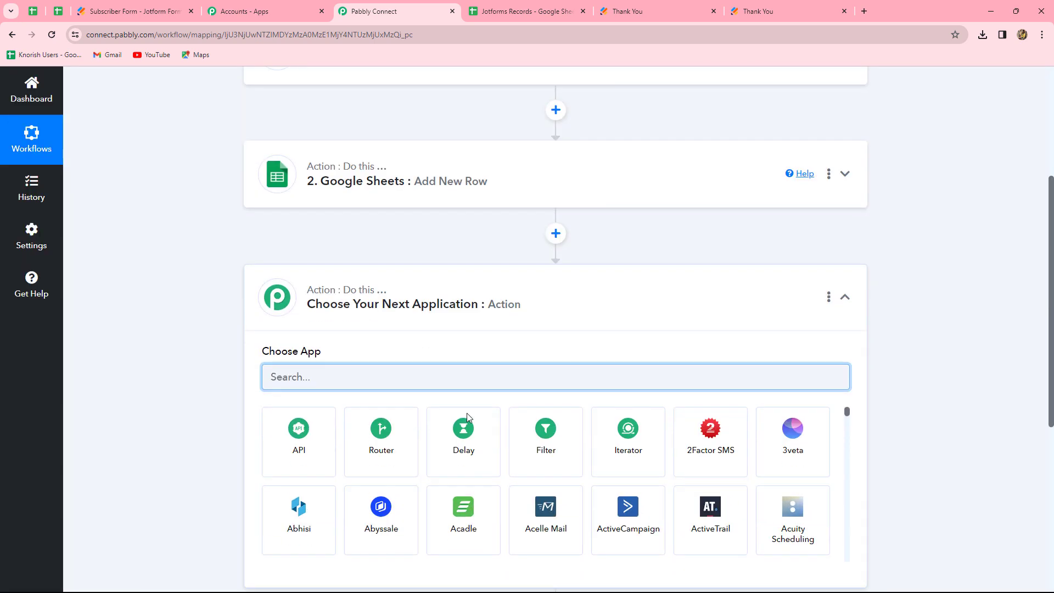
{"action": "type", "text": "Gmail"}
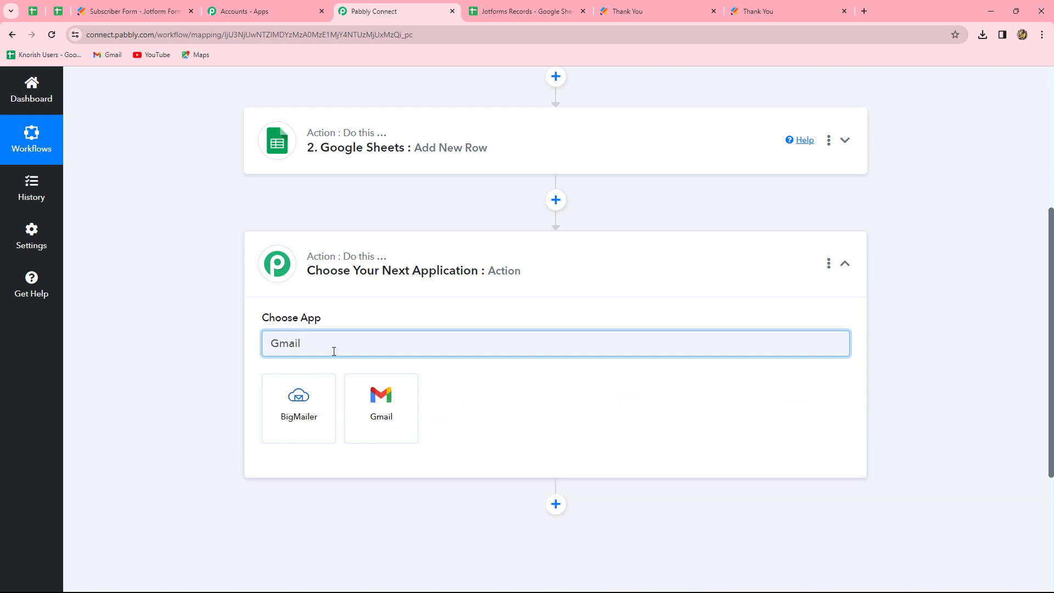
{"action": "scroll", "coordinate": [334, 351], "scroll_direction": "up", "scroll_amount": 3}
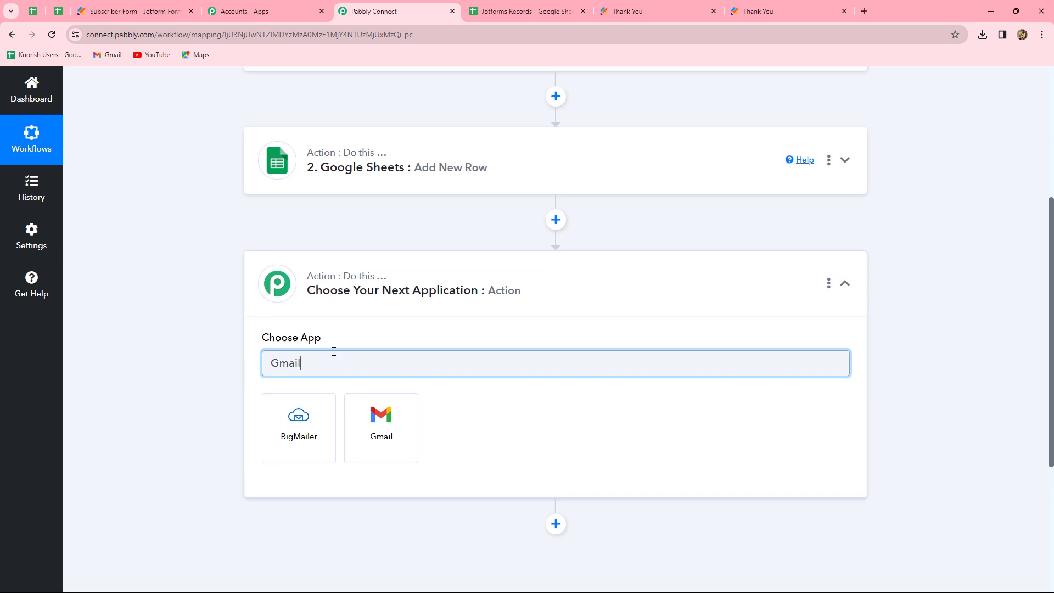